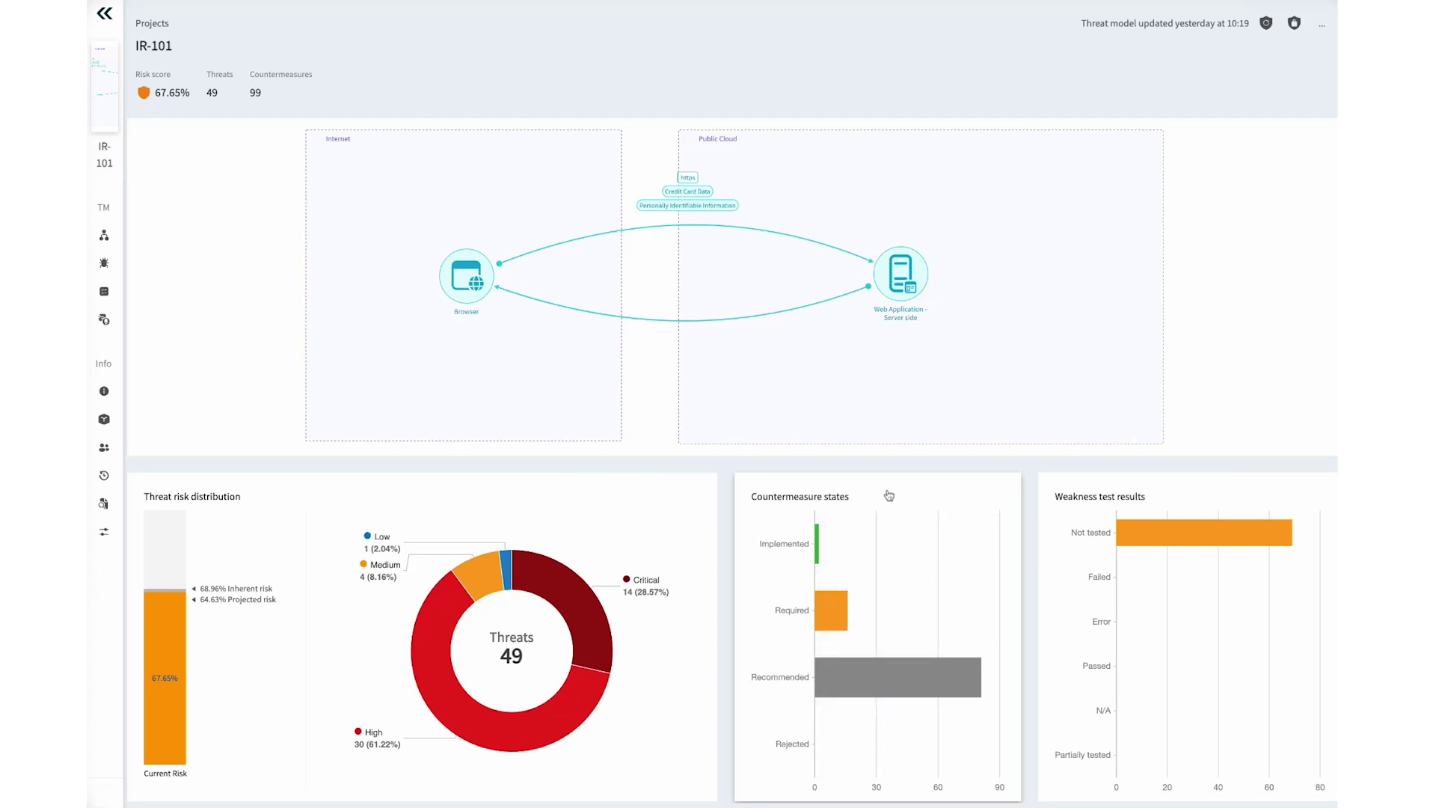
Step: Browse the IR-101 threat list and open the certification revocation countermeasure's details
{"action": "mouse_move", "coordinate": [816, 543]}
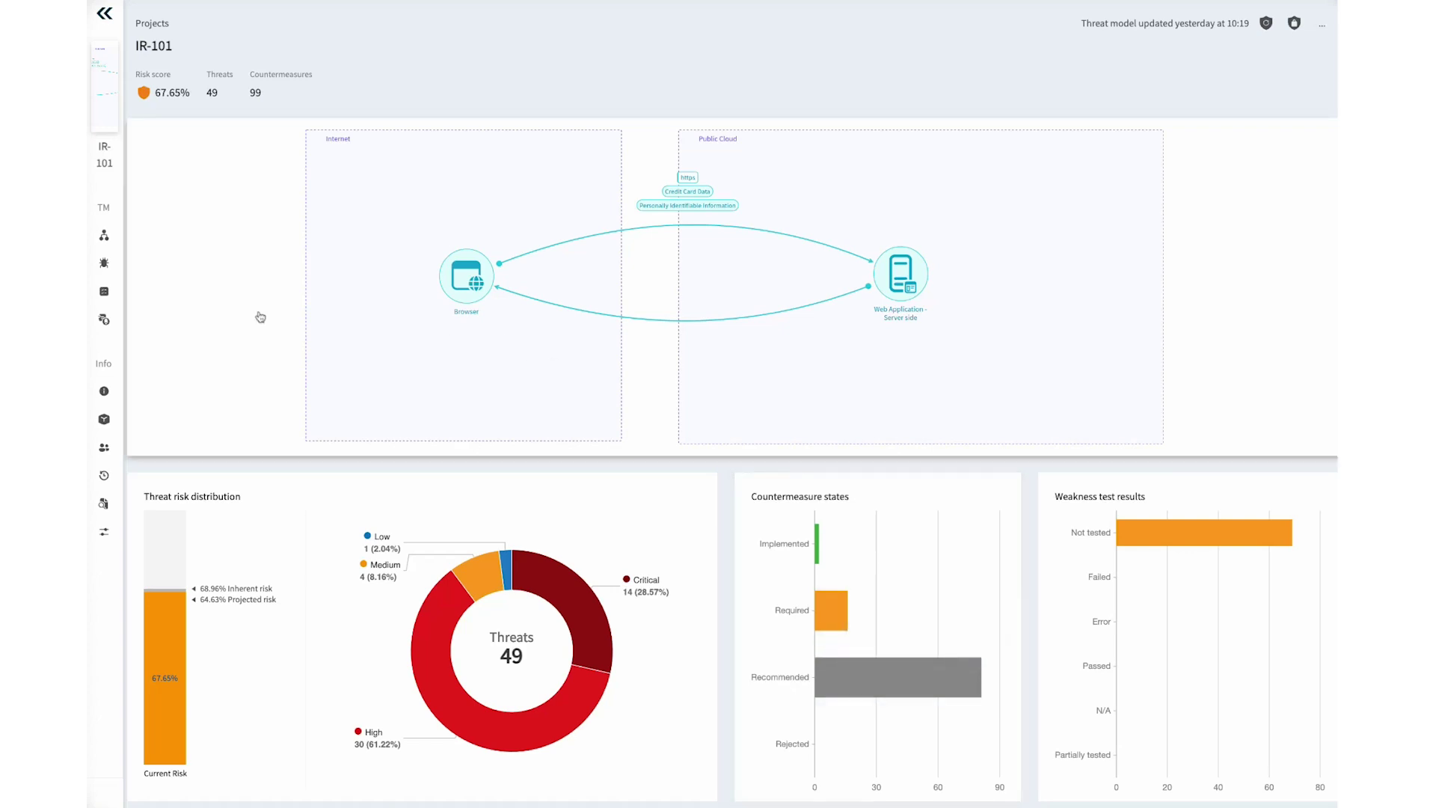
{"action": "left_click", "coordinate": [104, 263]}
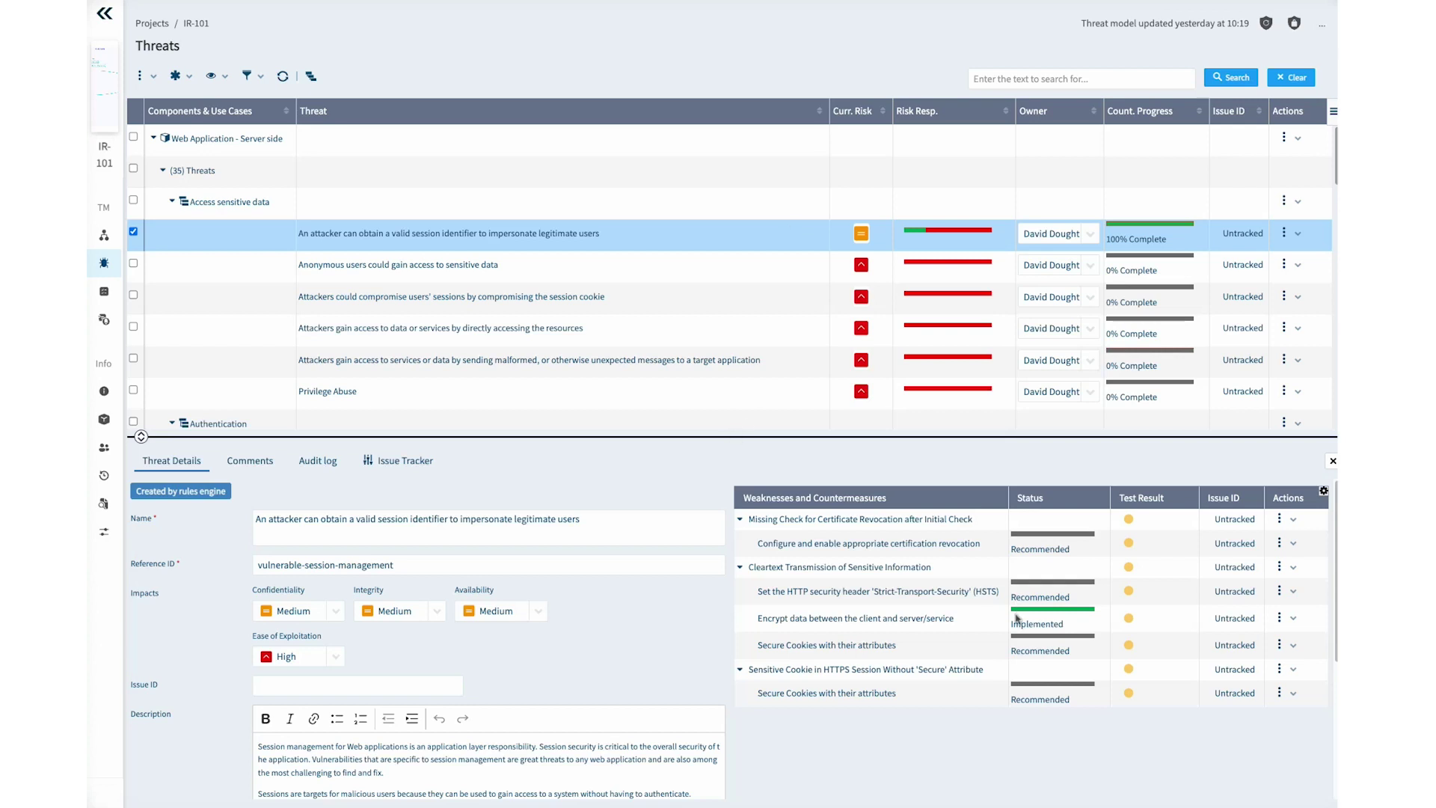
{"action": "scroll", "coordinate": [849, 410], "scroll_direction": "down", "scroll_amount": 10}
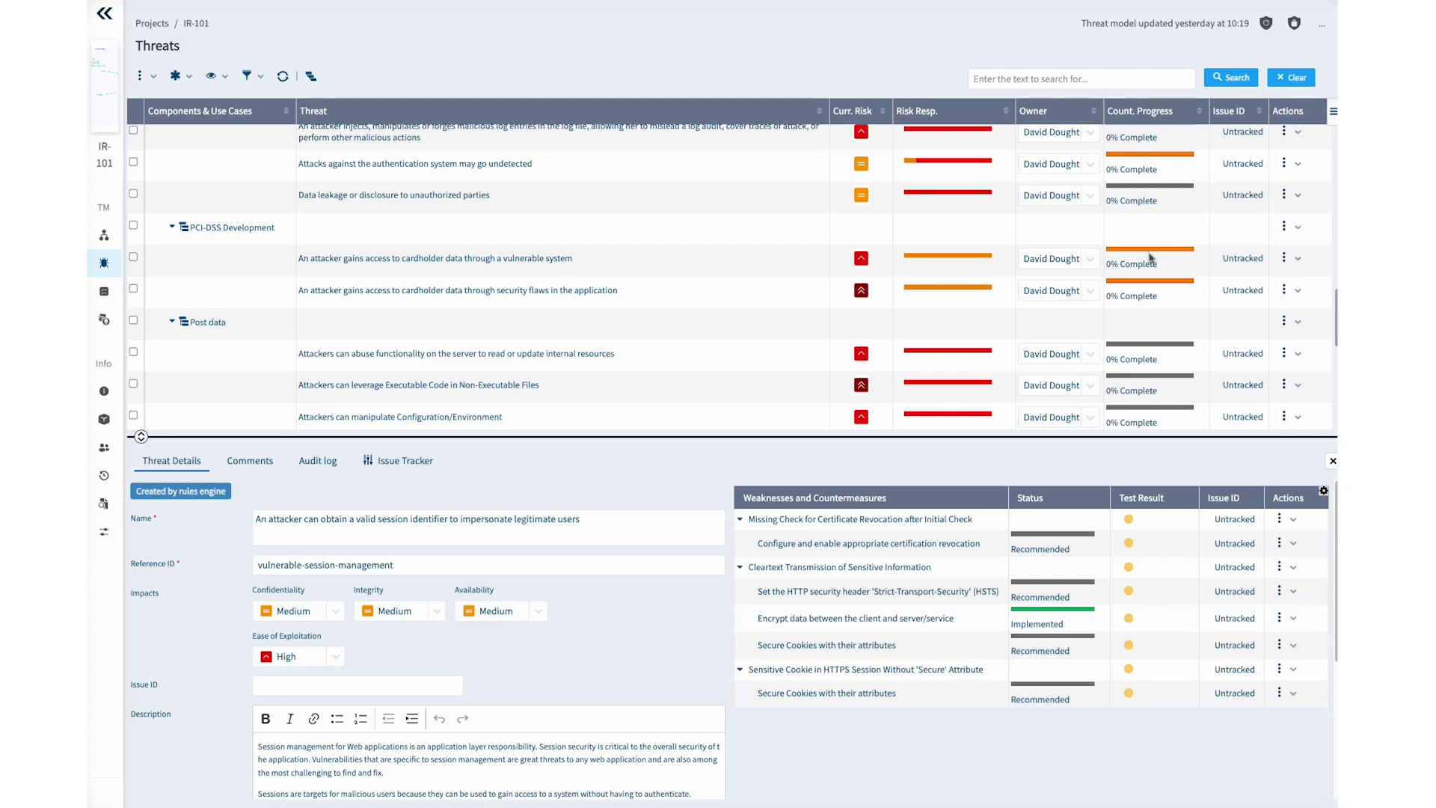
{"action": "scroll", "coordinate": [699, 241], "scroll_direction": "up", "scroll_amount": 10}
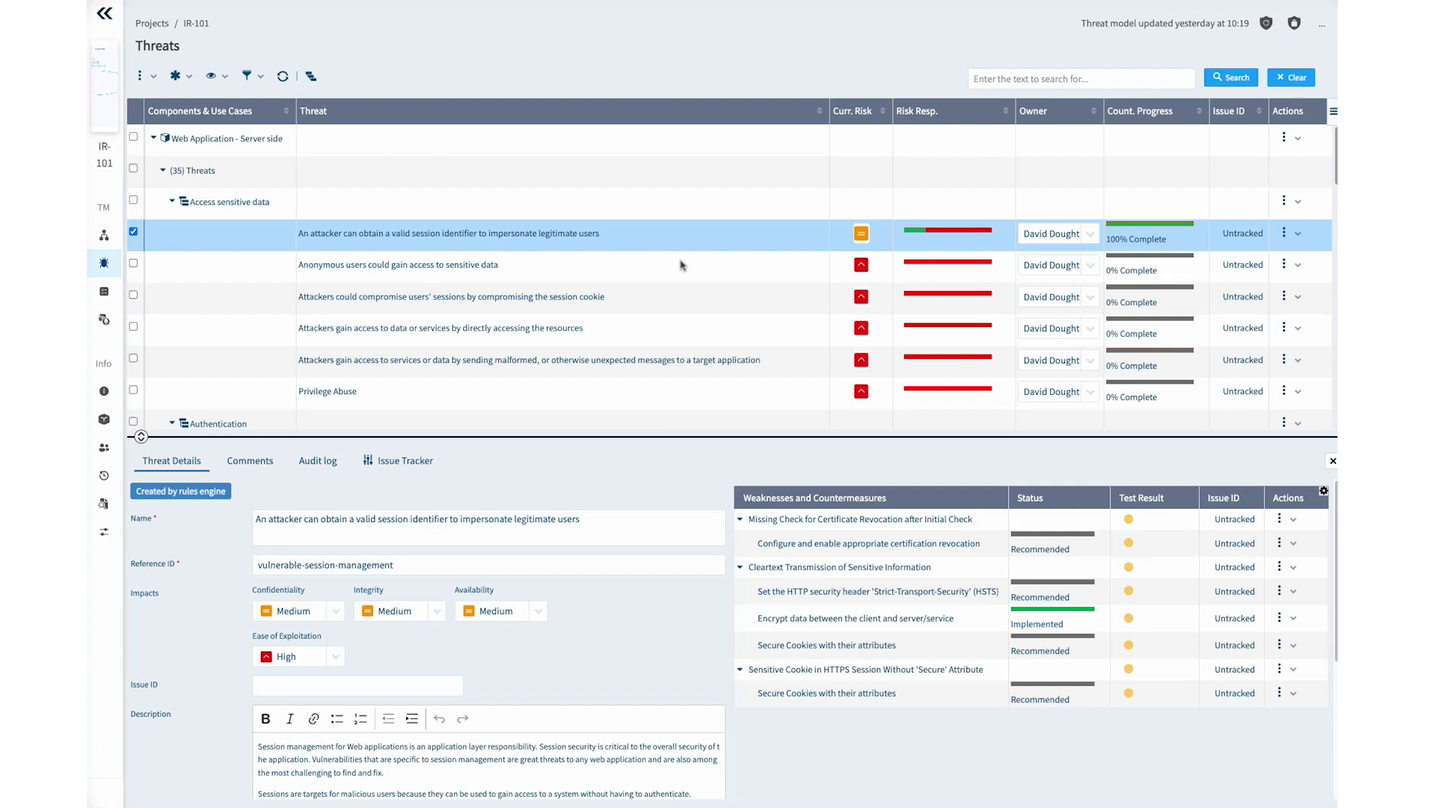
{"action": "left_click", "coordinate": [872, 544]}
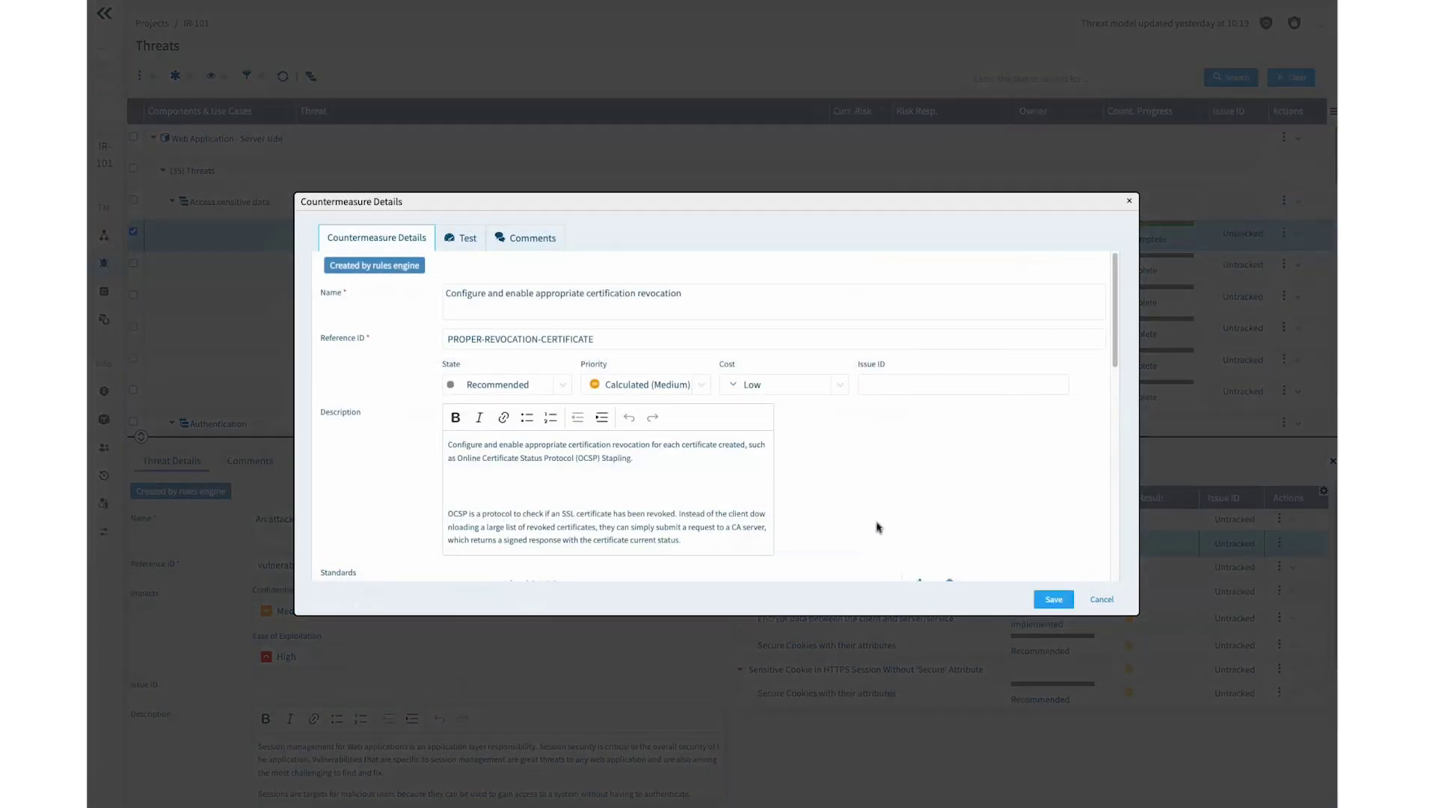
Step: Review the certification revocation countermeasure's details and close them without changes
{"action": "scroll", "coordinate": [874, 530], "scroll_direction": "down", "scroll_amount": 3}
{"action": "scroll", "coordinate": [925, 526], "scroll_direction": "down", "scroll_amount": 1}
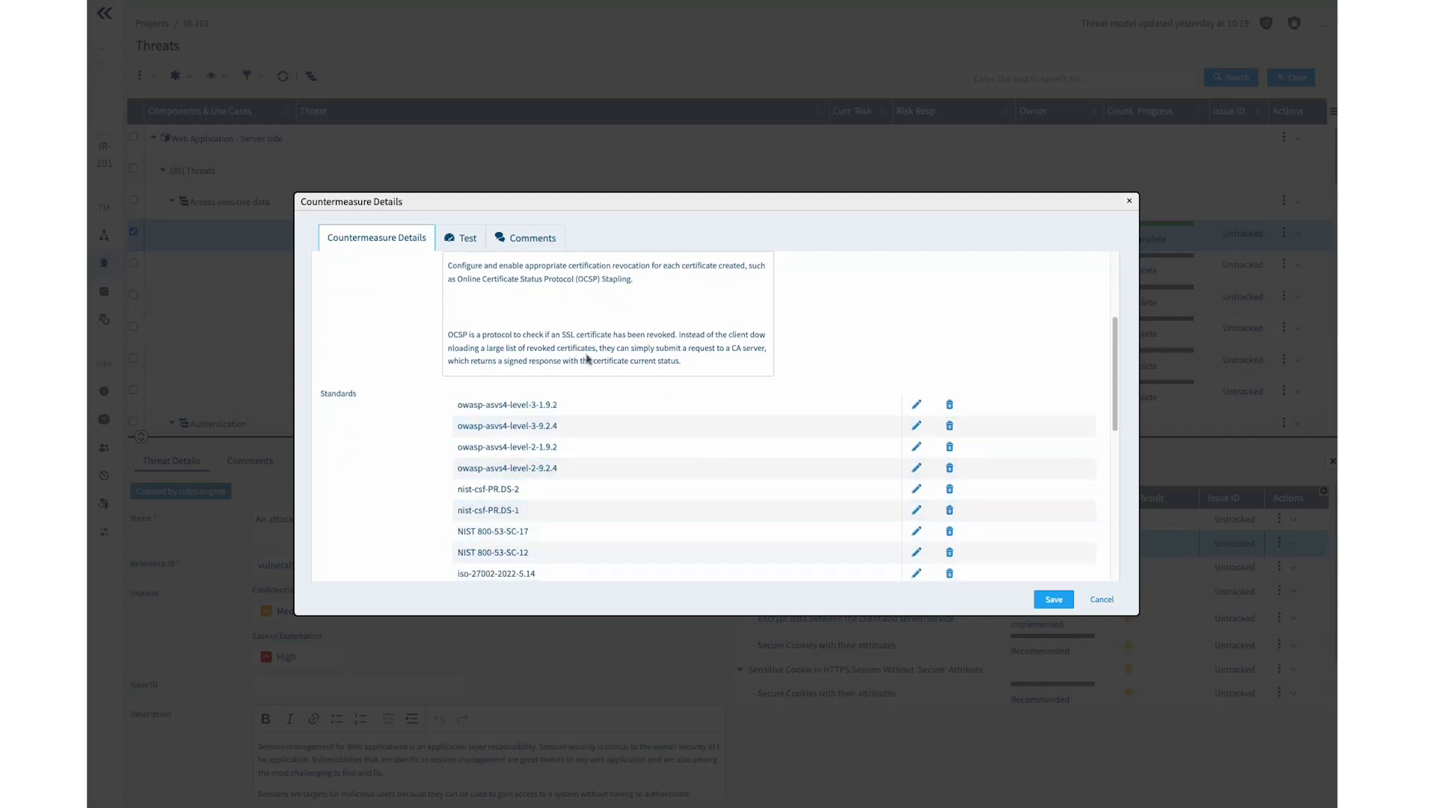
{"action": "scroll", "coordinate": [622, 551], "scroll_direction": "down", "scroll_amount": 4}
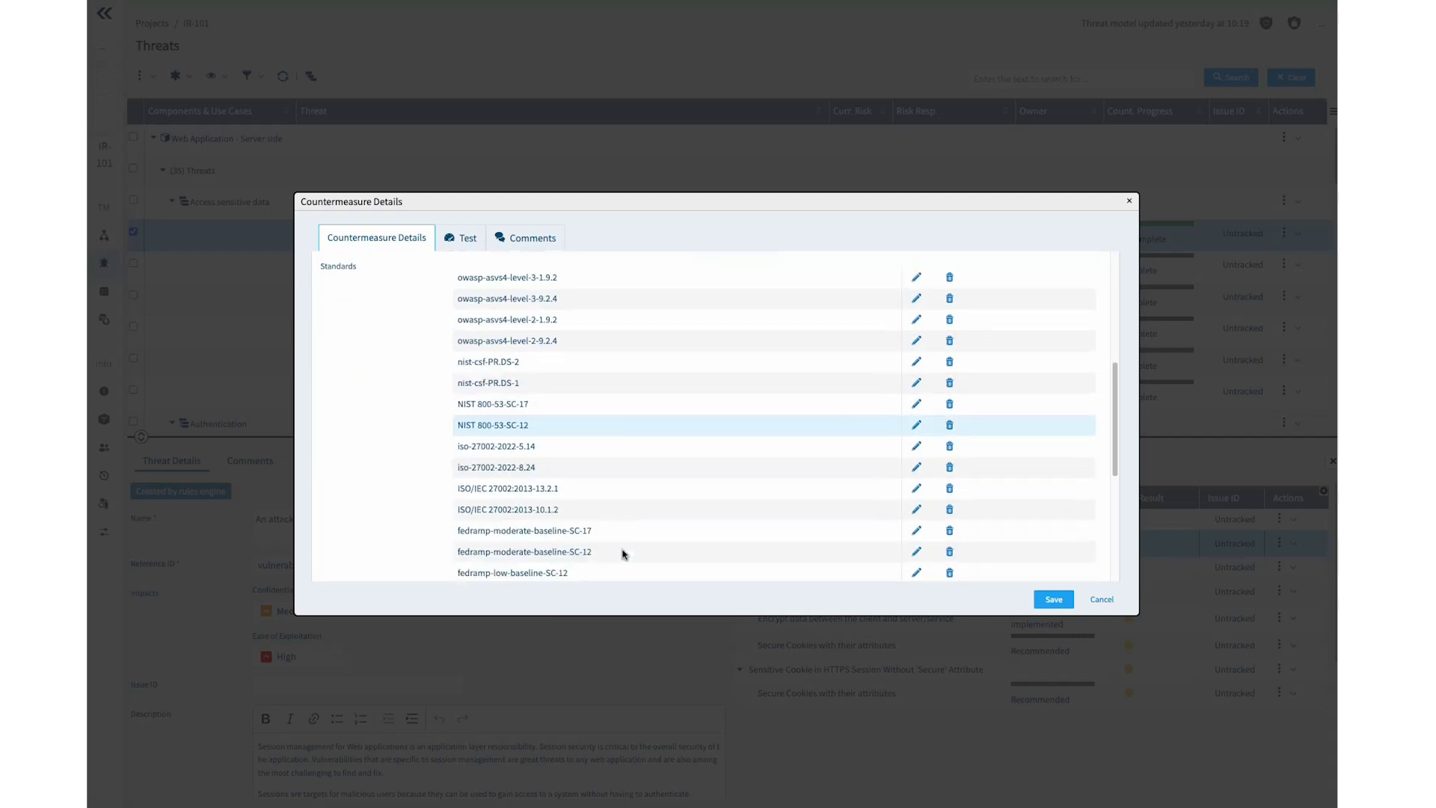
{"action": "scroll", "coordinate": [621, 548], "scroll_direction": "up", "scroll_amount": 2}
{"action": "scroll", "coordinate": [621, 548], "scroll_direction": "up", "scroll_amount": 2}
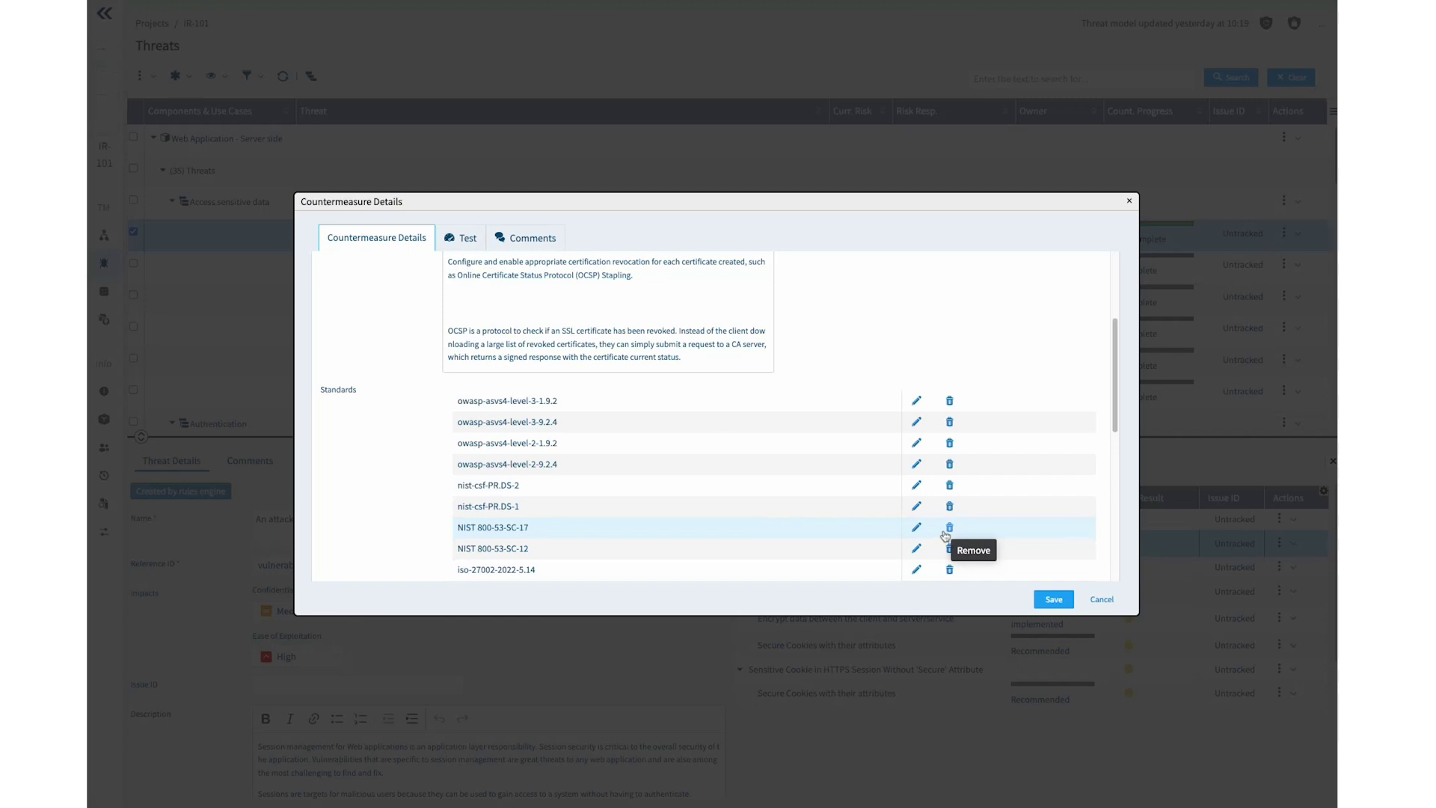
{"action": "left_click", "coordinate": [1100, 600]}
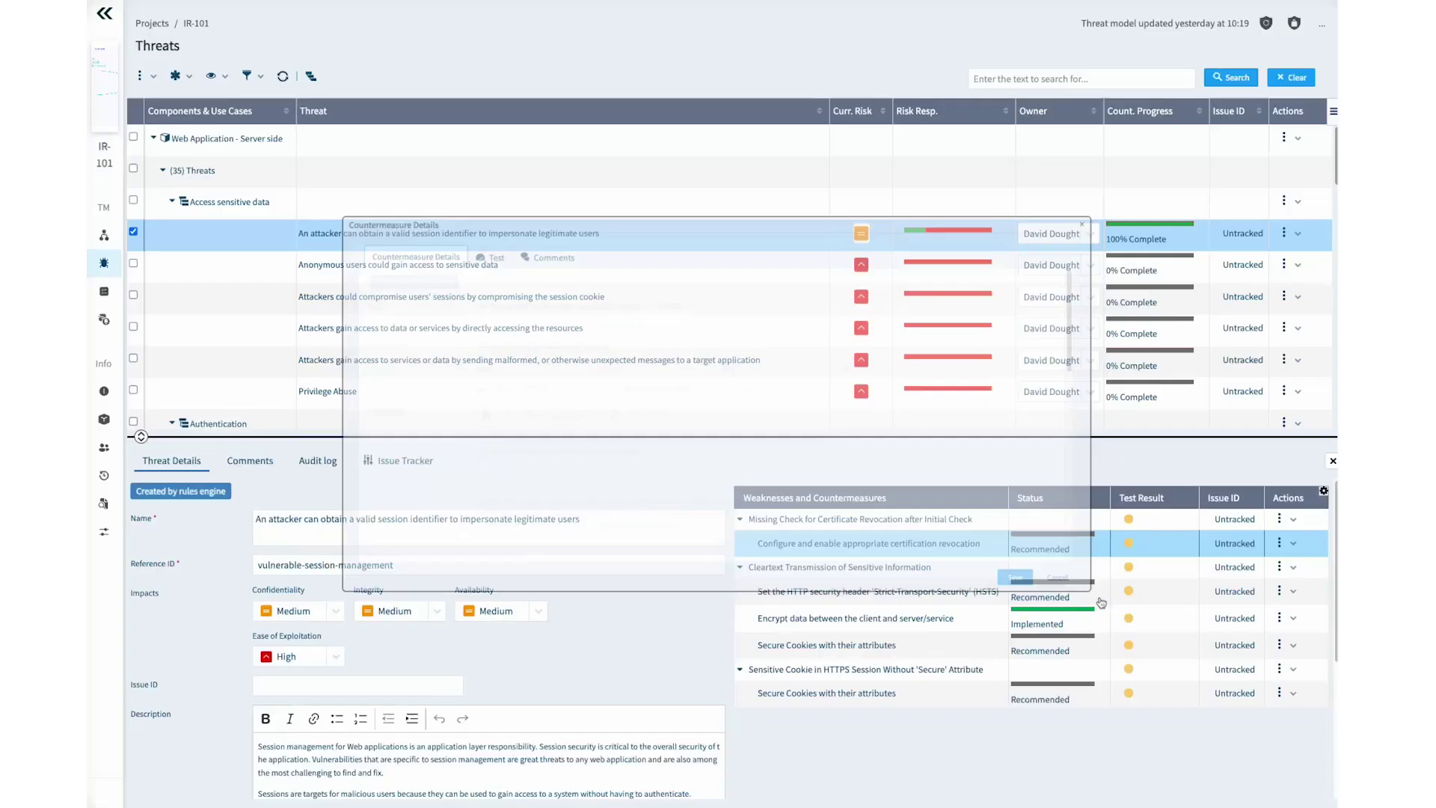
Step: Mark the certification revocation countermeasure as Required from its Actions menu
{"action": "left_click", "coordinate": [1279, 544]}
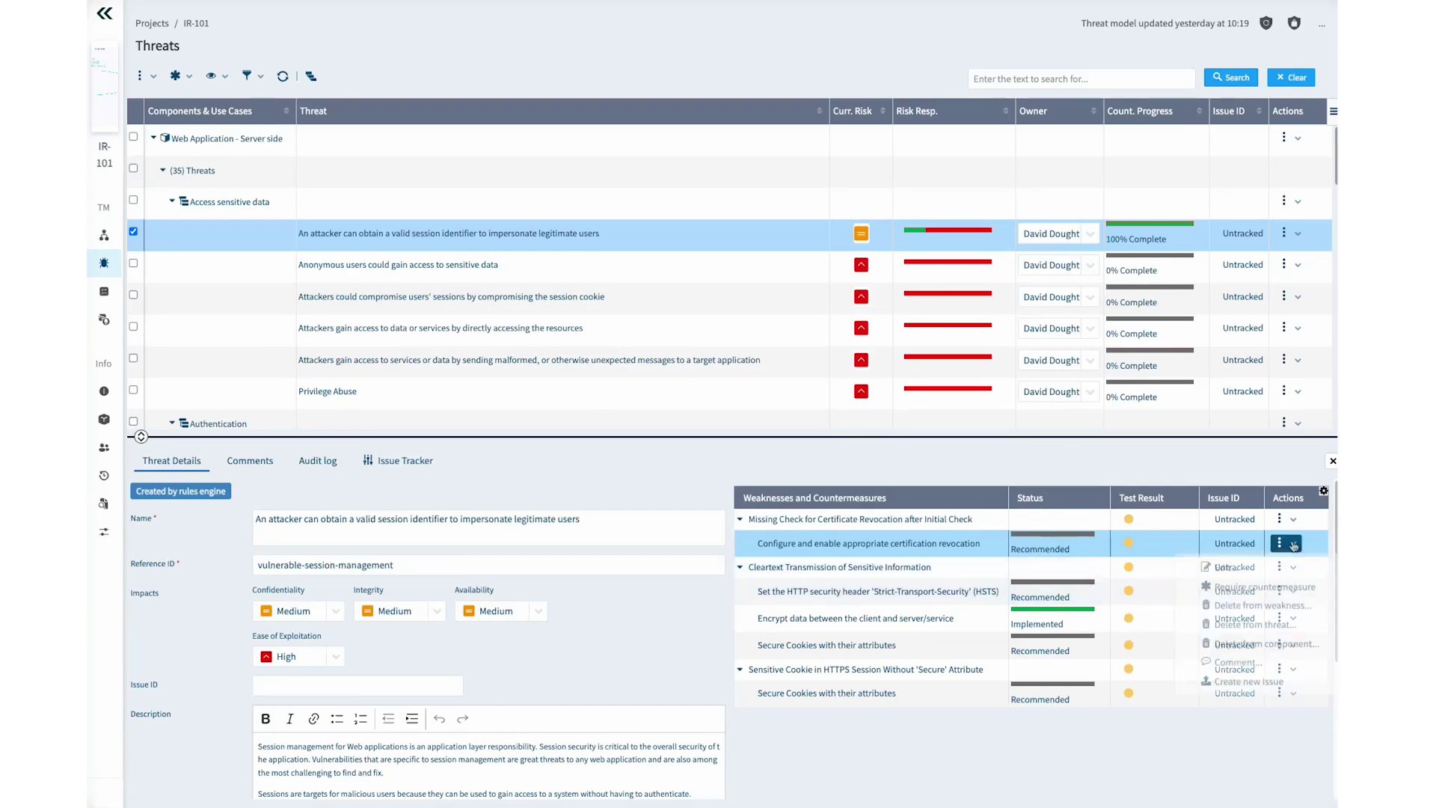
{"action": "left_click", "coordinate": [1244, 589]}
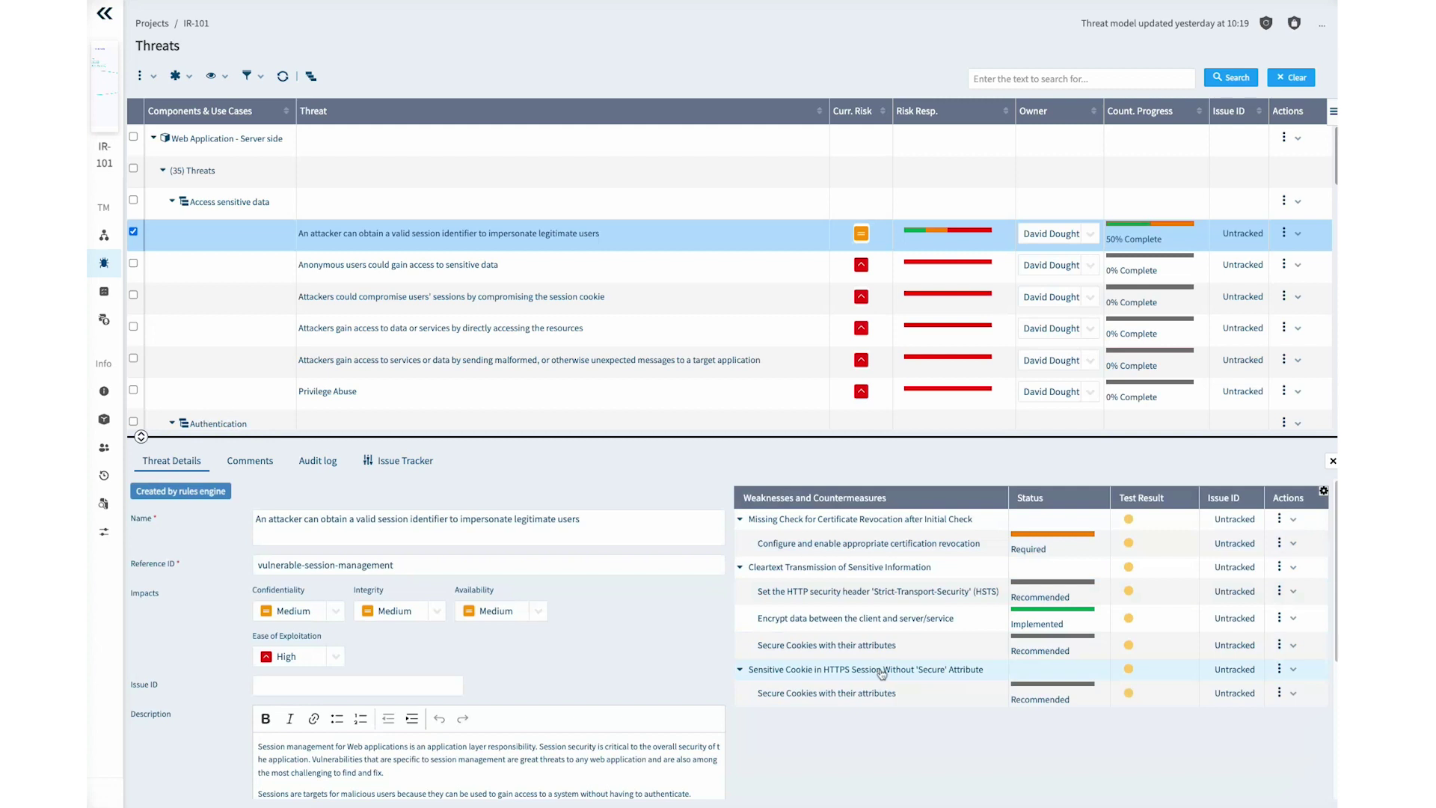
{"action": "mouse_move", "coordinate": [881, 673]}
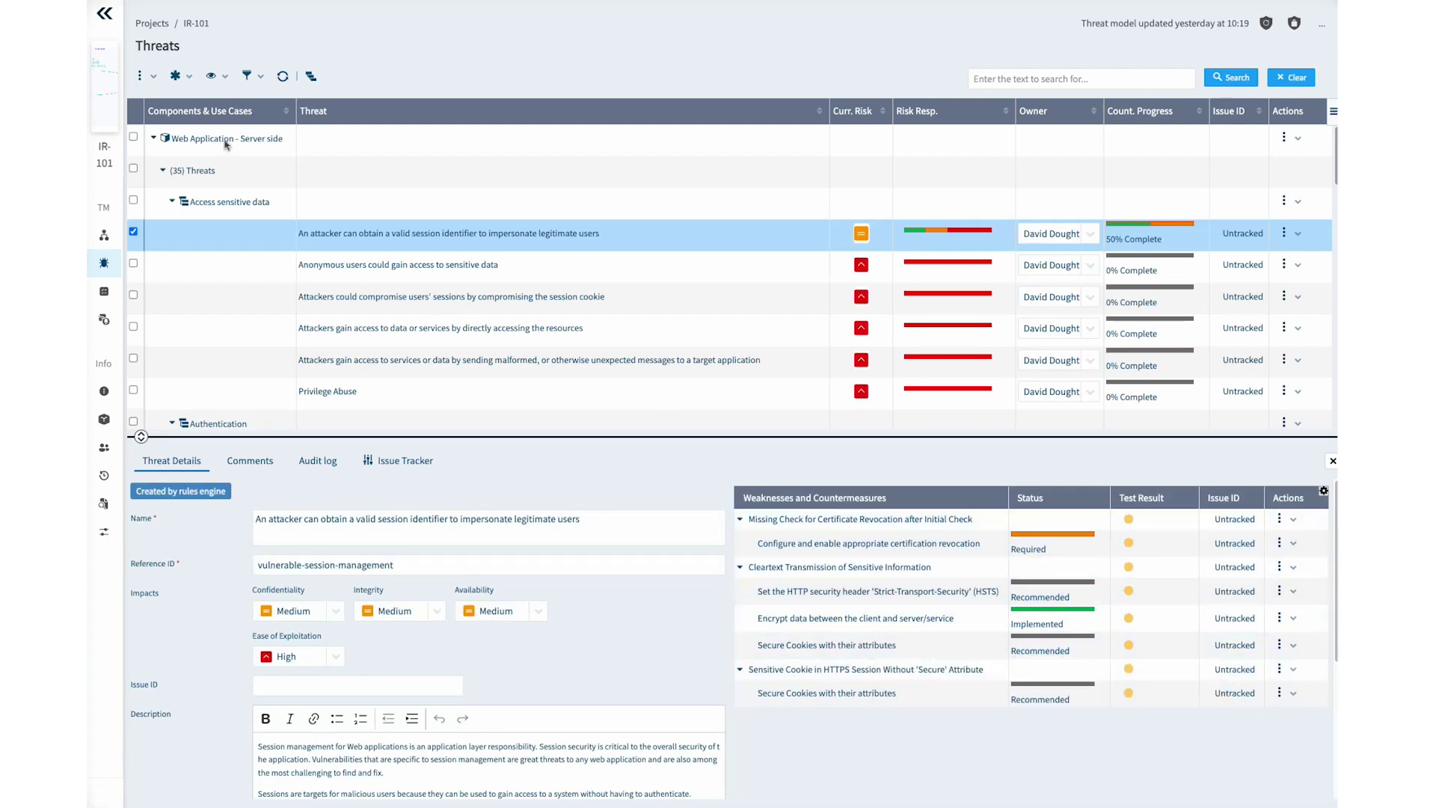
Step: Apply the NIST 800-53 standard and review the updated threat progress
{"action": "left_click", "coordinate": [181, 78]}
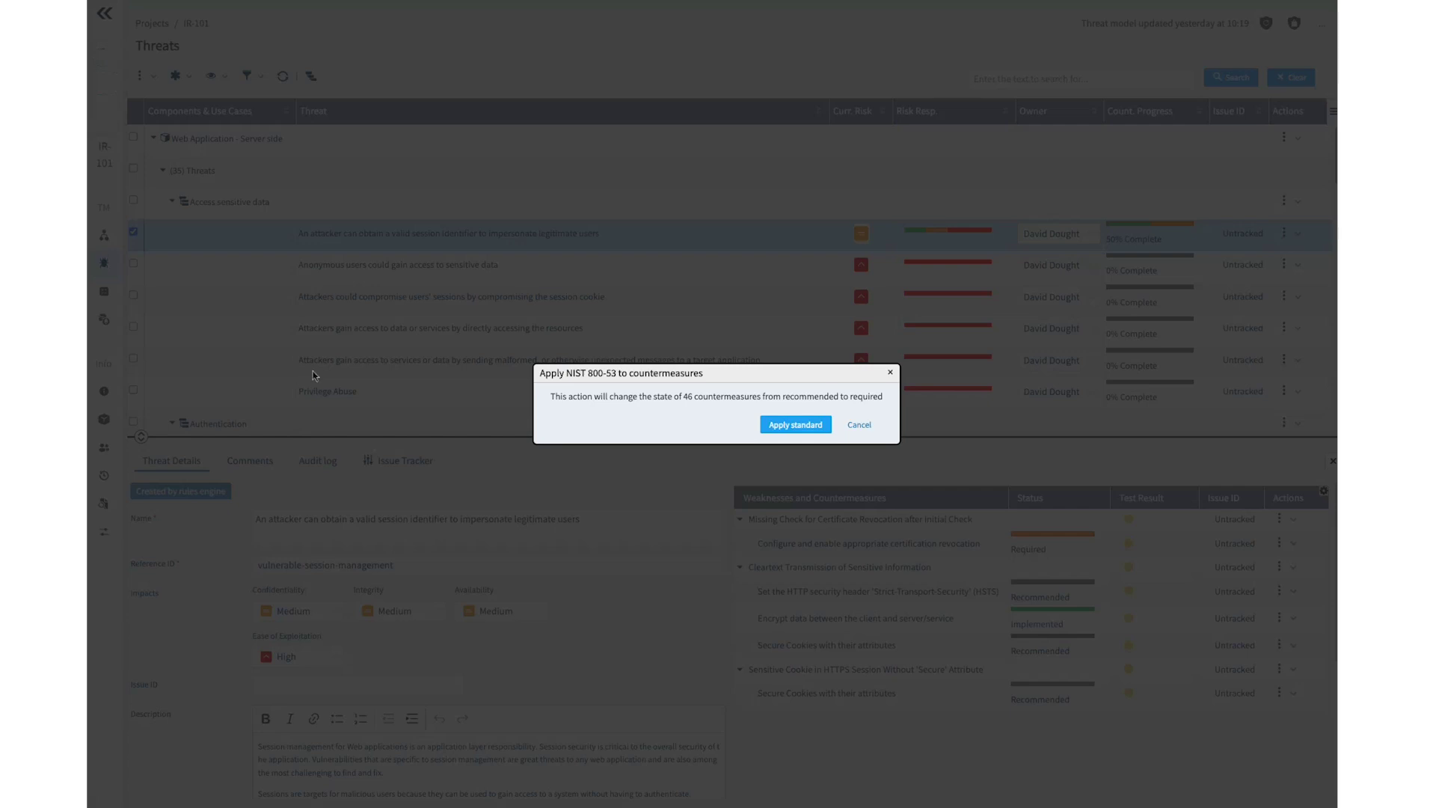
{"action": "left_click", "coordinate": [780, 426]}
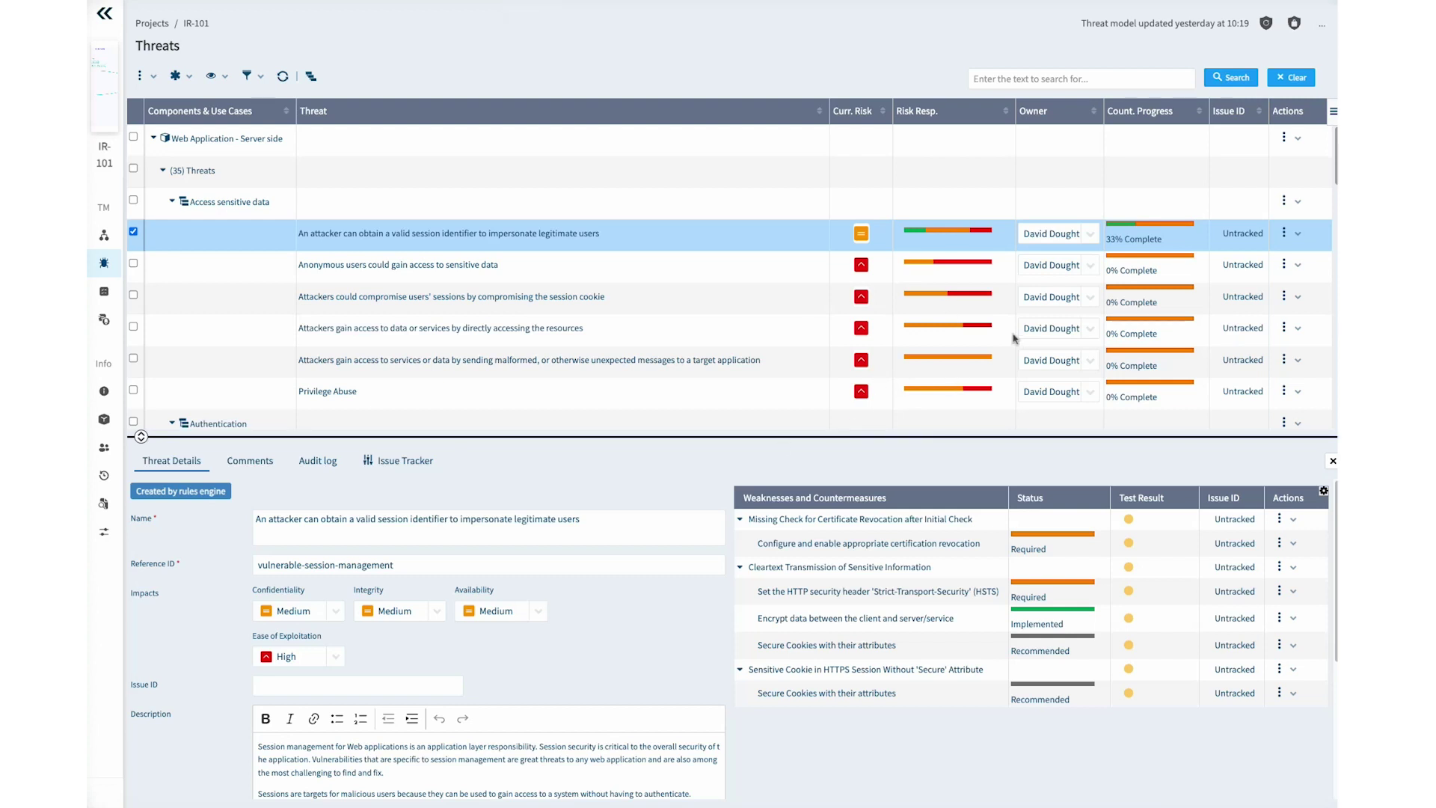
{"action": "scroll", "coordinate": [968, 344], "scroll_direction": "down", "scroll_amount": 1}
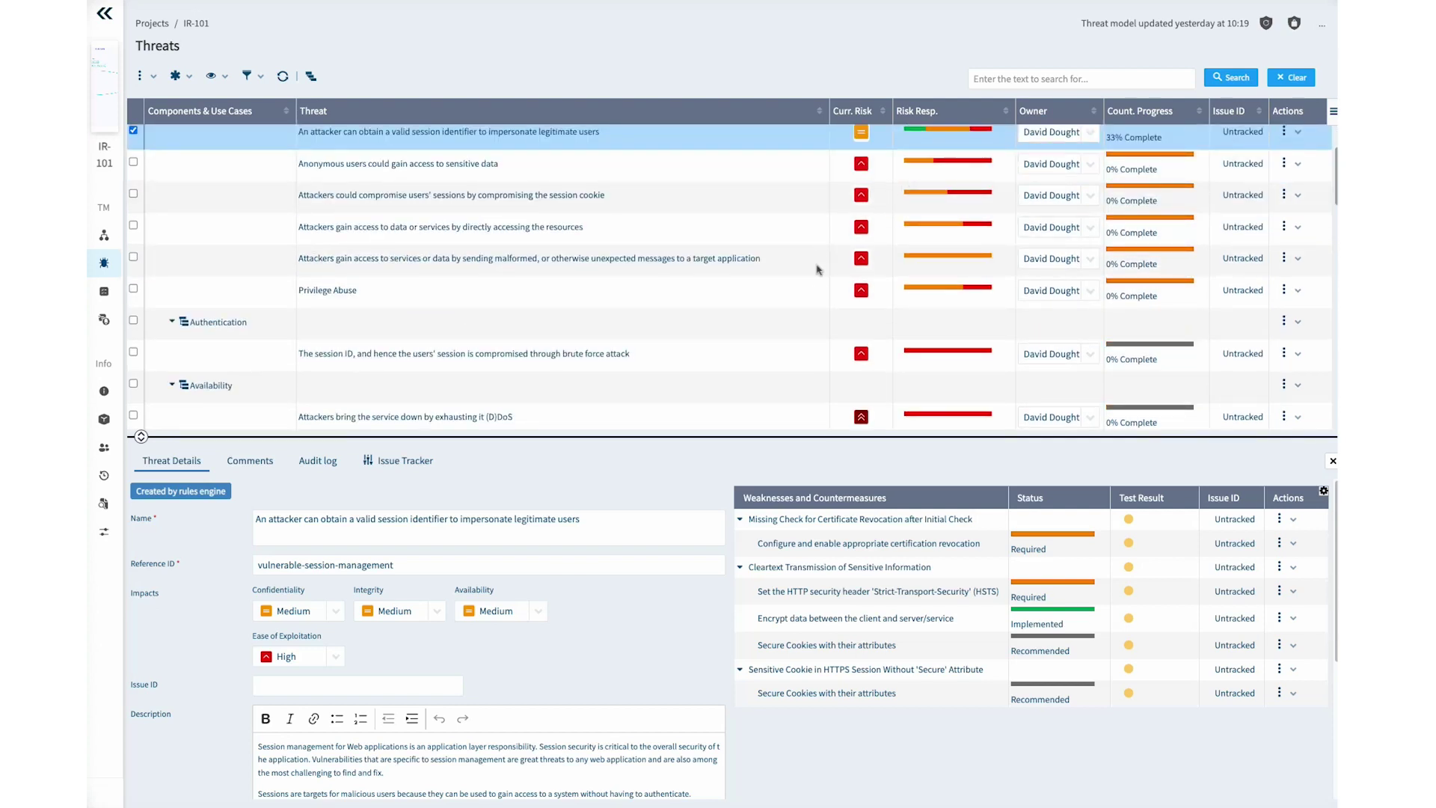
{"action": "scroll", "coordinate": [924, 233], "scroll_direction": "up", "scroll_amount": 1}
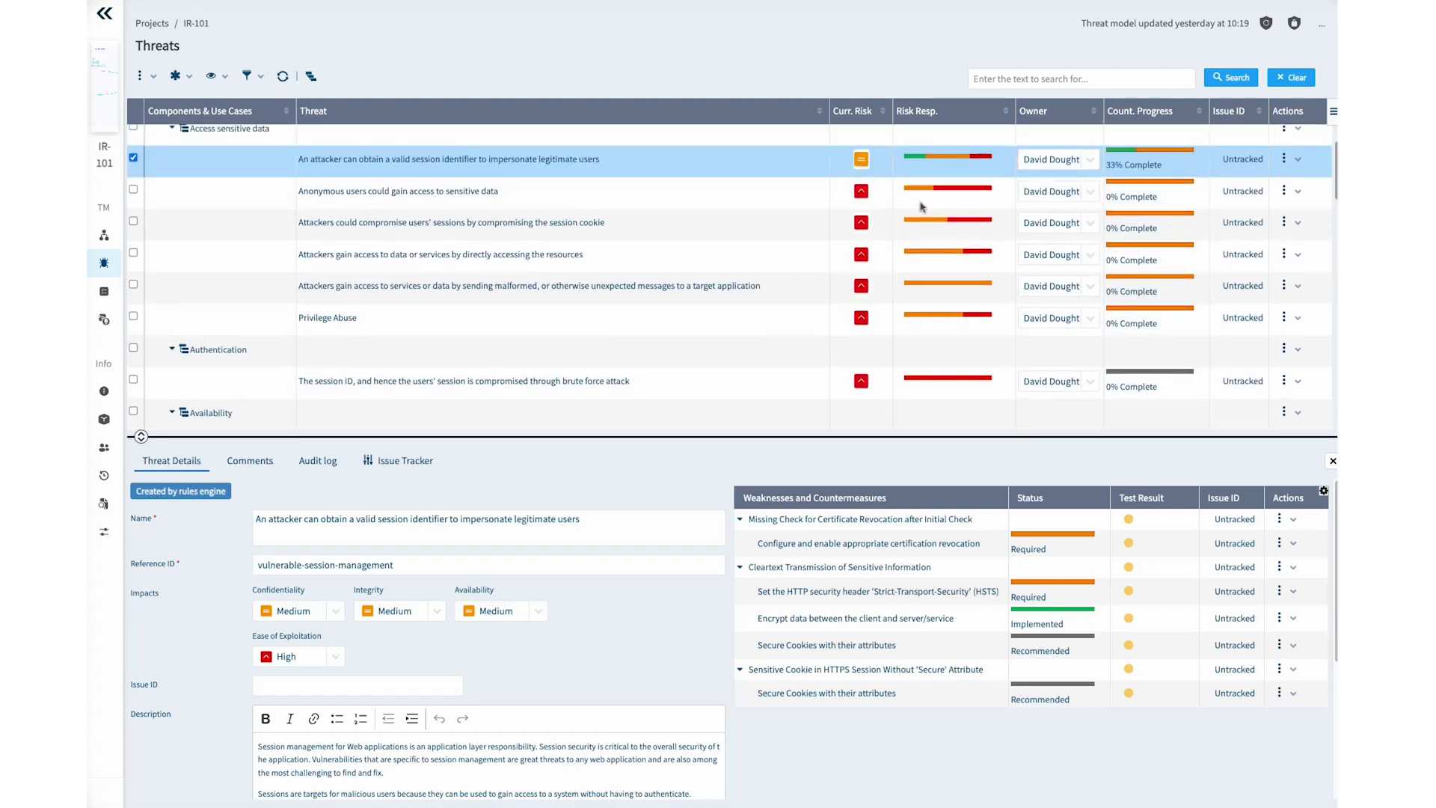
{"action": "scroll", "coordinate": [867, 322], "scroll_direction": "down", "scroll_amount": 2}
{"action": "scroll", "coordinate": [863, 322], "scroll_direction": "down", "scroll_amount": 5}
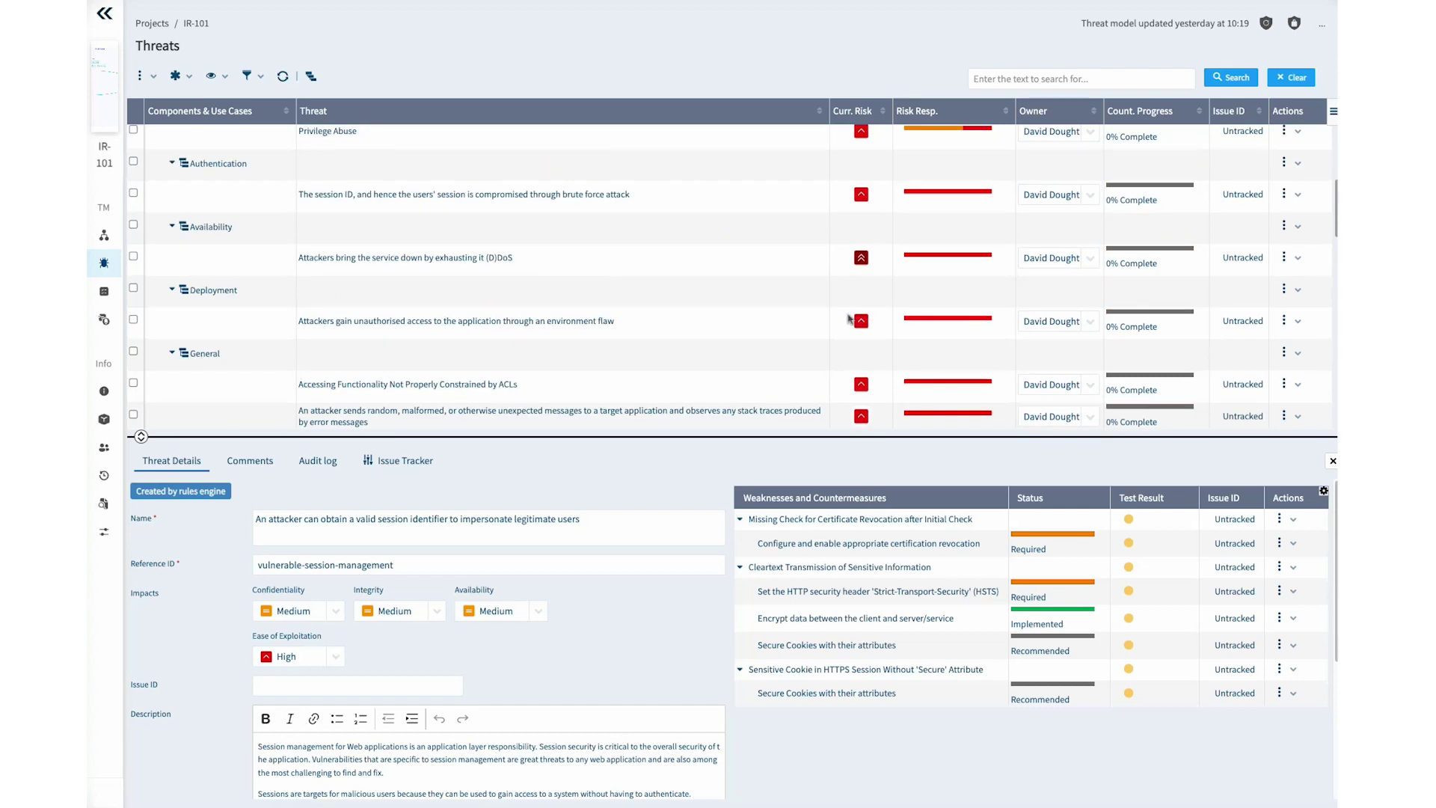
{"action": "scroll", "coordinate": [845, 321], "scroll_direction": "up", "scroll_amount": 5}
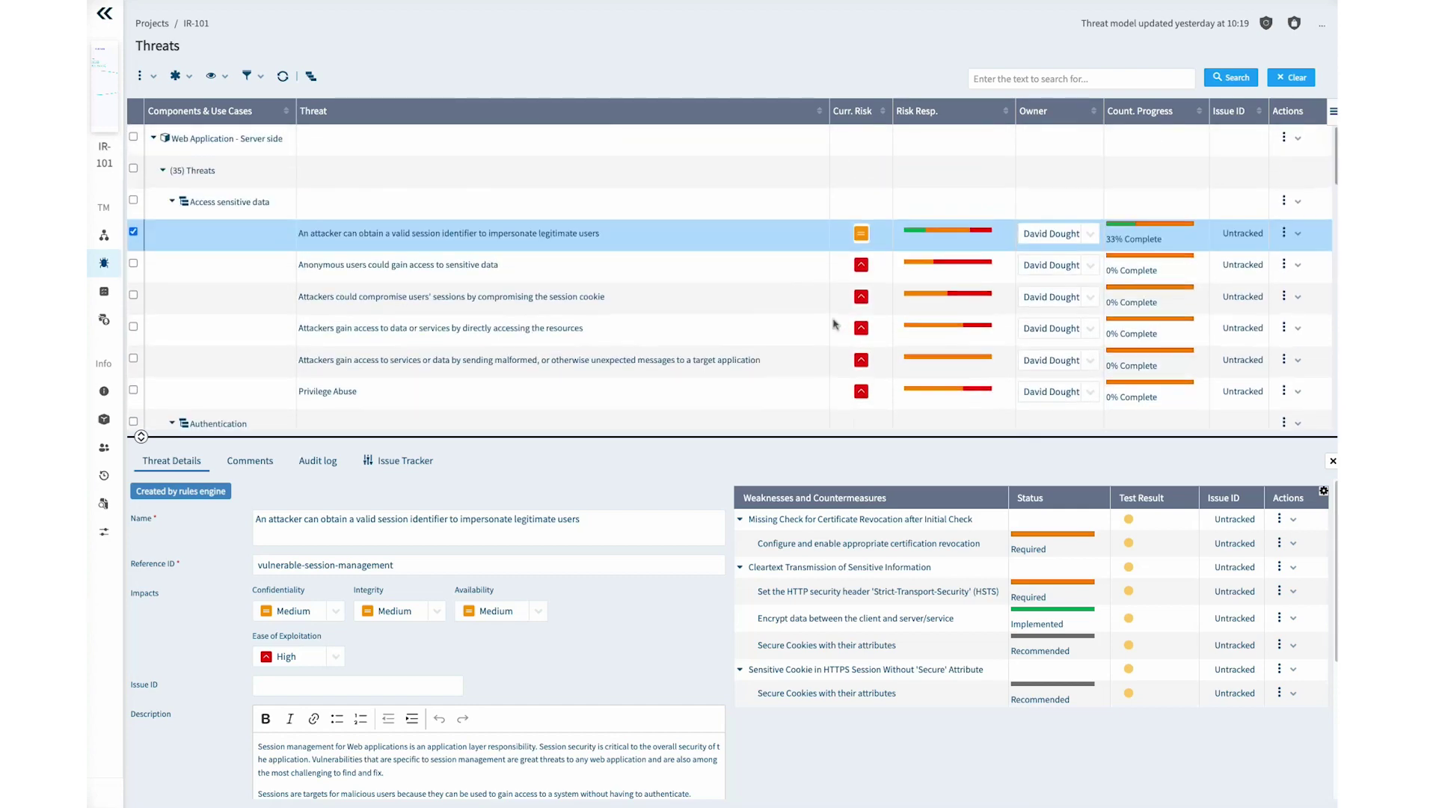
{"action": "left_click", "coordinate": [183, 78]}
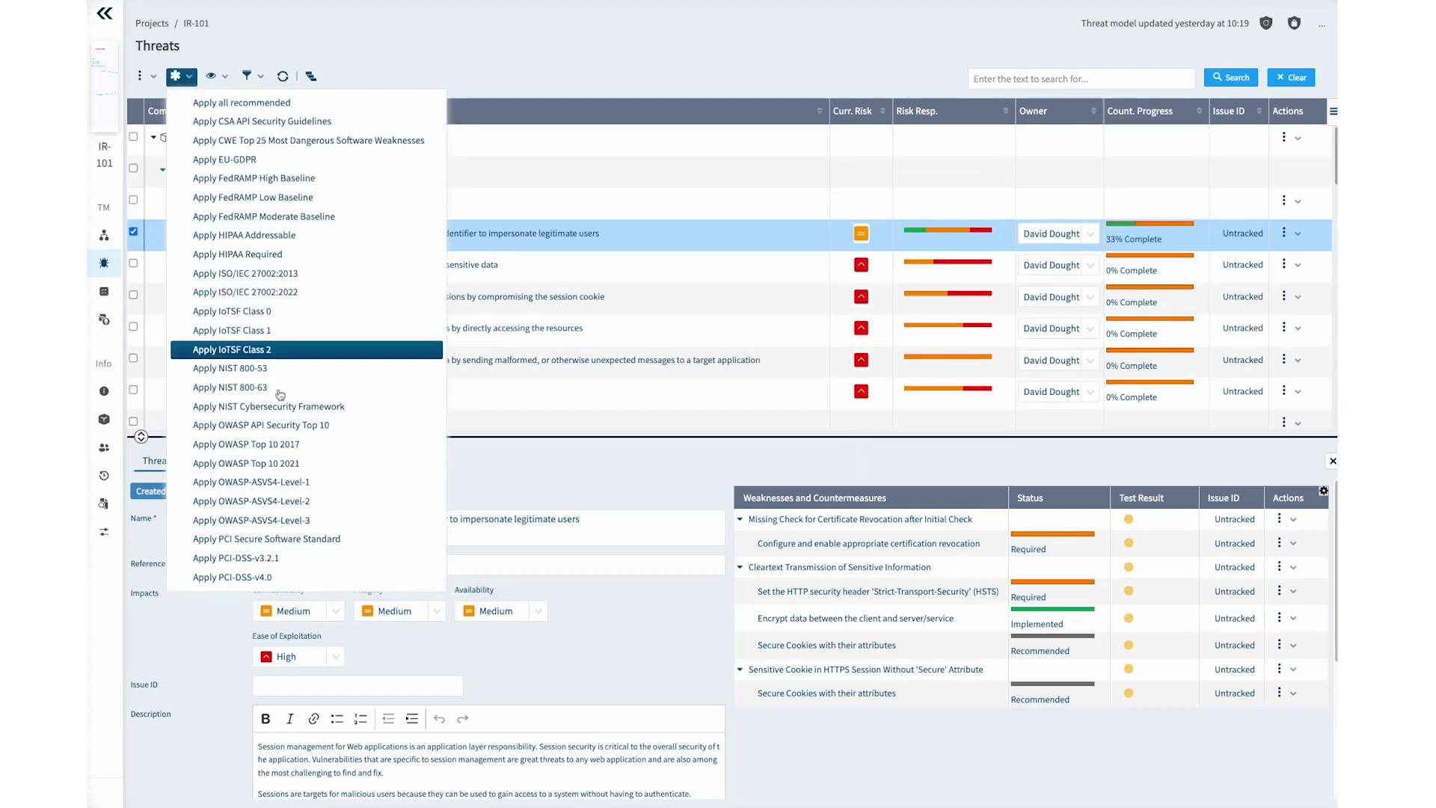
Step: Apply the OWASP-ASVS4-Level-2 standard, scroll the updated threats, then go to Countermeasures
{"action": "left_click", "coordinate": [287, 501]}
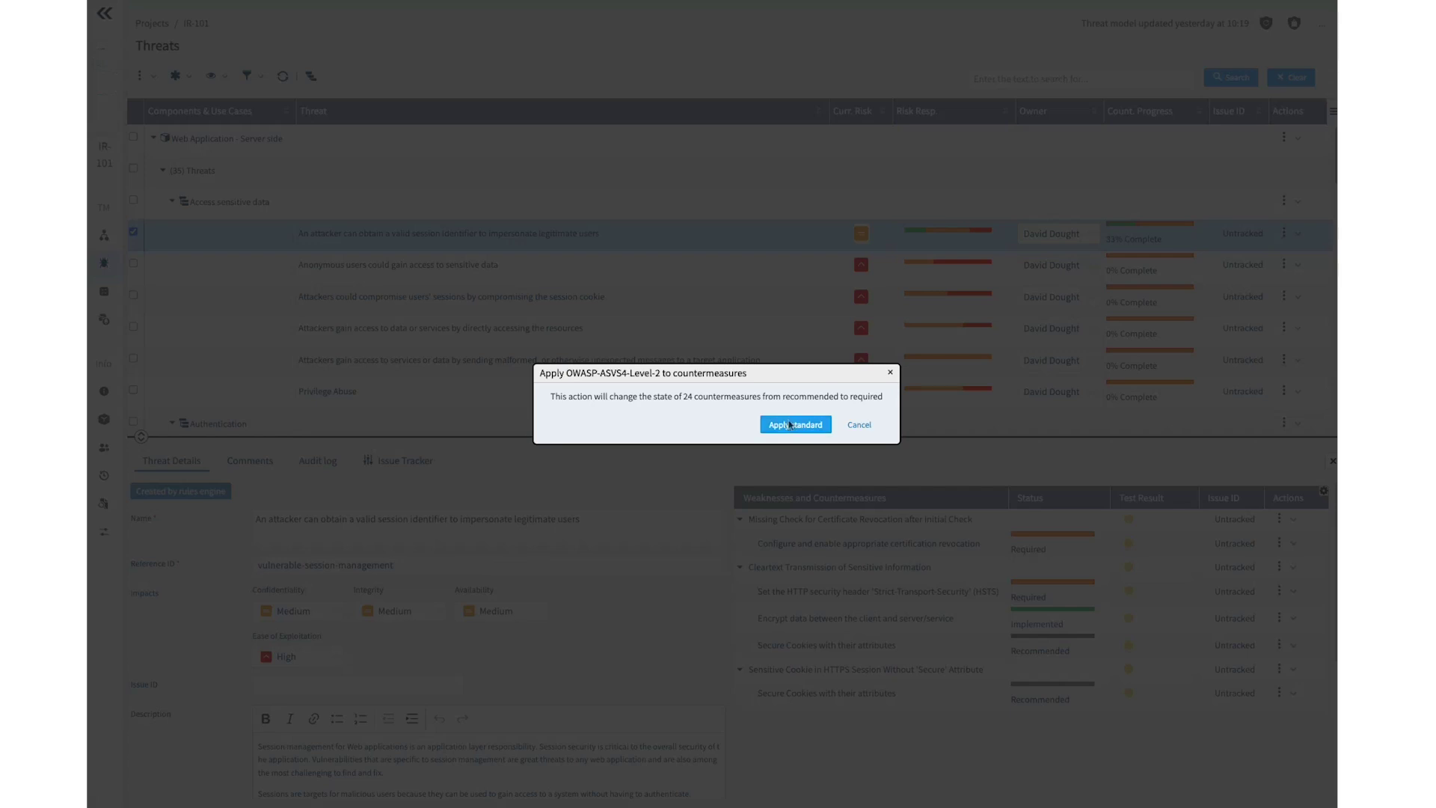
{"action": "left_click", "coordinate": [788, 425]}
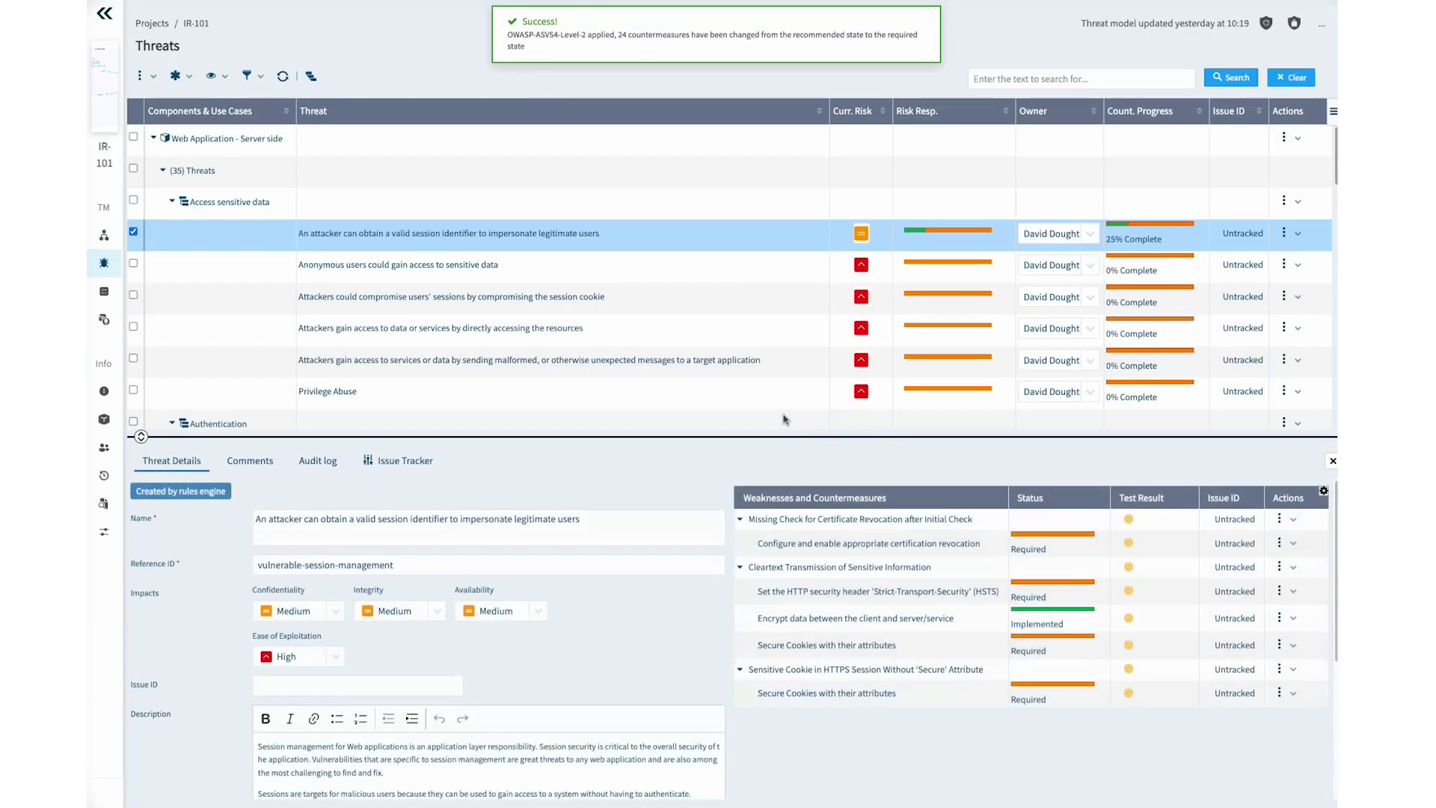
{"action": "scroll", "coordinate": [757, 351], "scroll_direction": "down", "scroll_amount": 2}
{"action": "scroll", "coordinate": [751, 360], "scroll_direction": "down", "scroll_amount": 4}
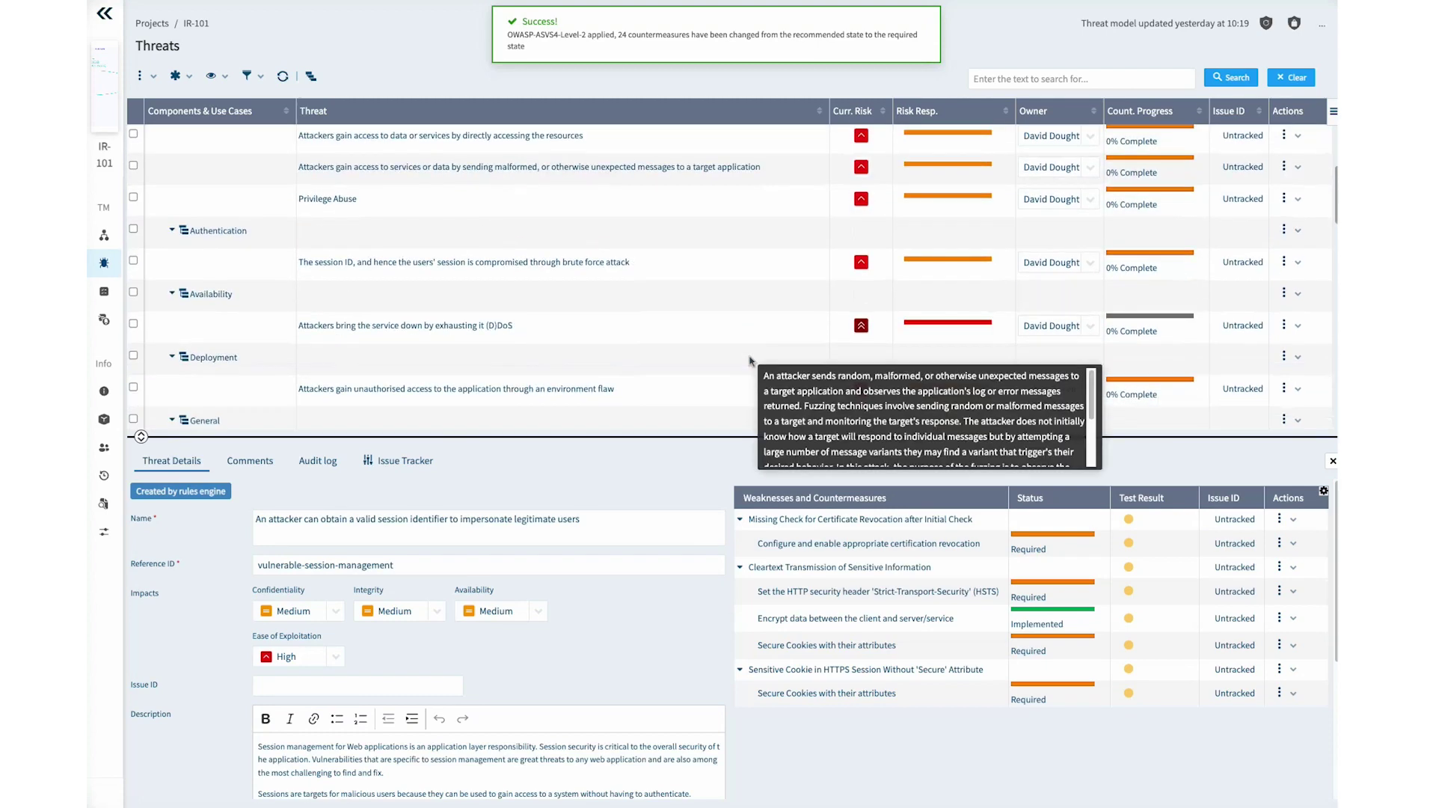
{"action": "scroll", "coordinate": [750, 361], "scroll_direction": "down", "scroll_amount": 5}
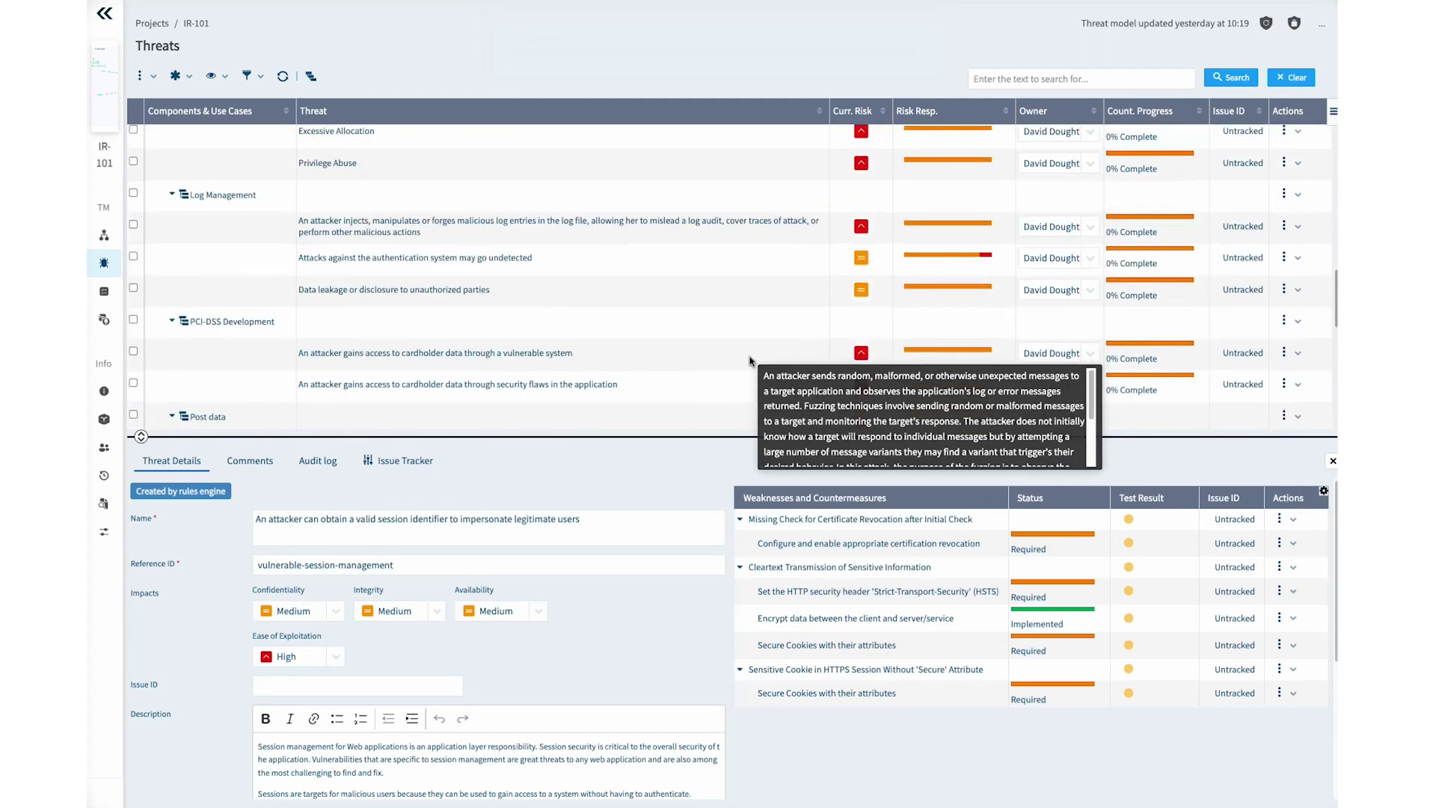
{"action": "scroll", "coordinate": [751, 360], "scroll_direction": "down", "scroll_amount": 2}
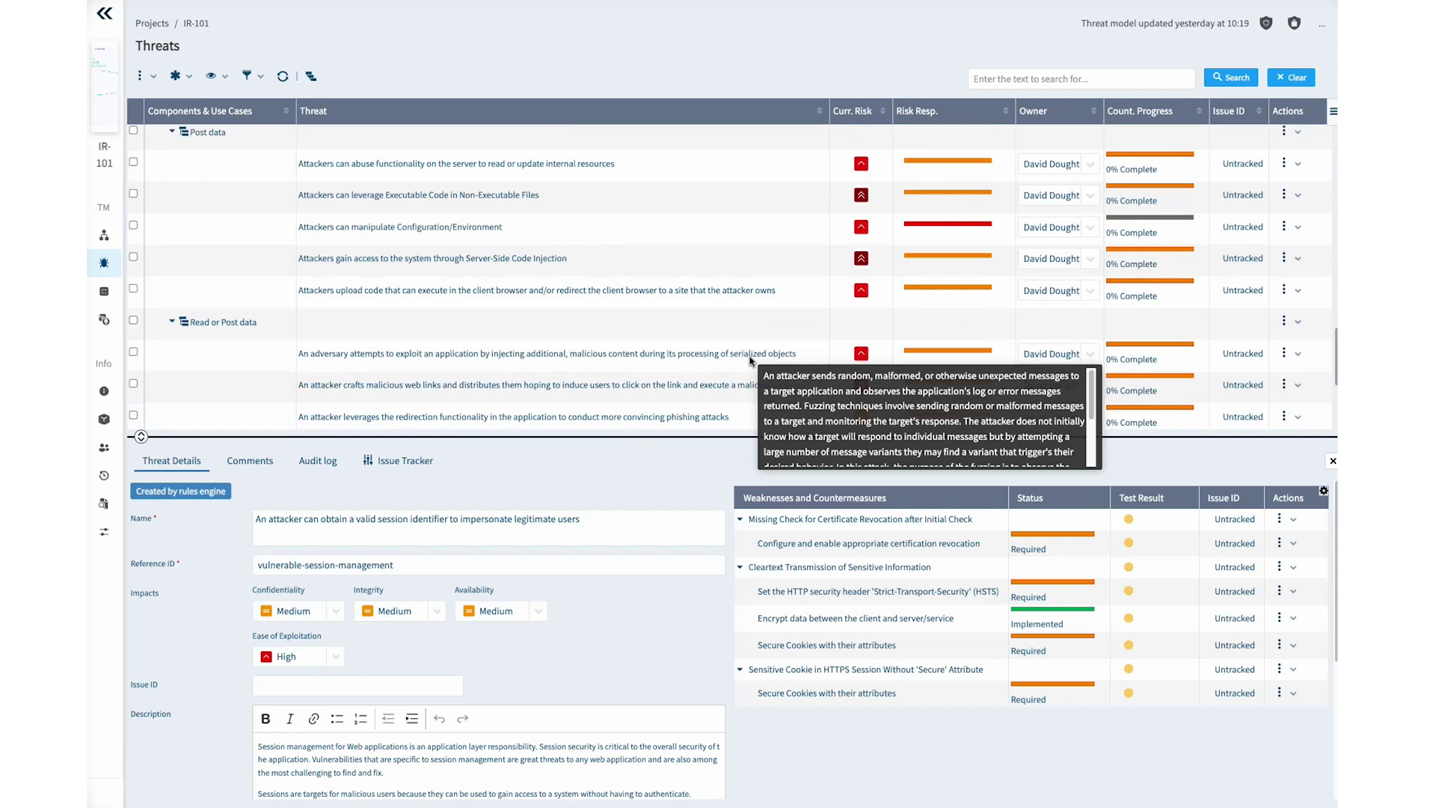
{"action": "mouse_move", "coordinate": [827, 619]}
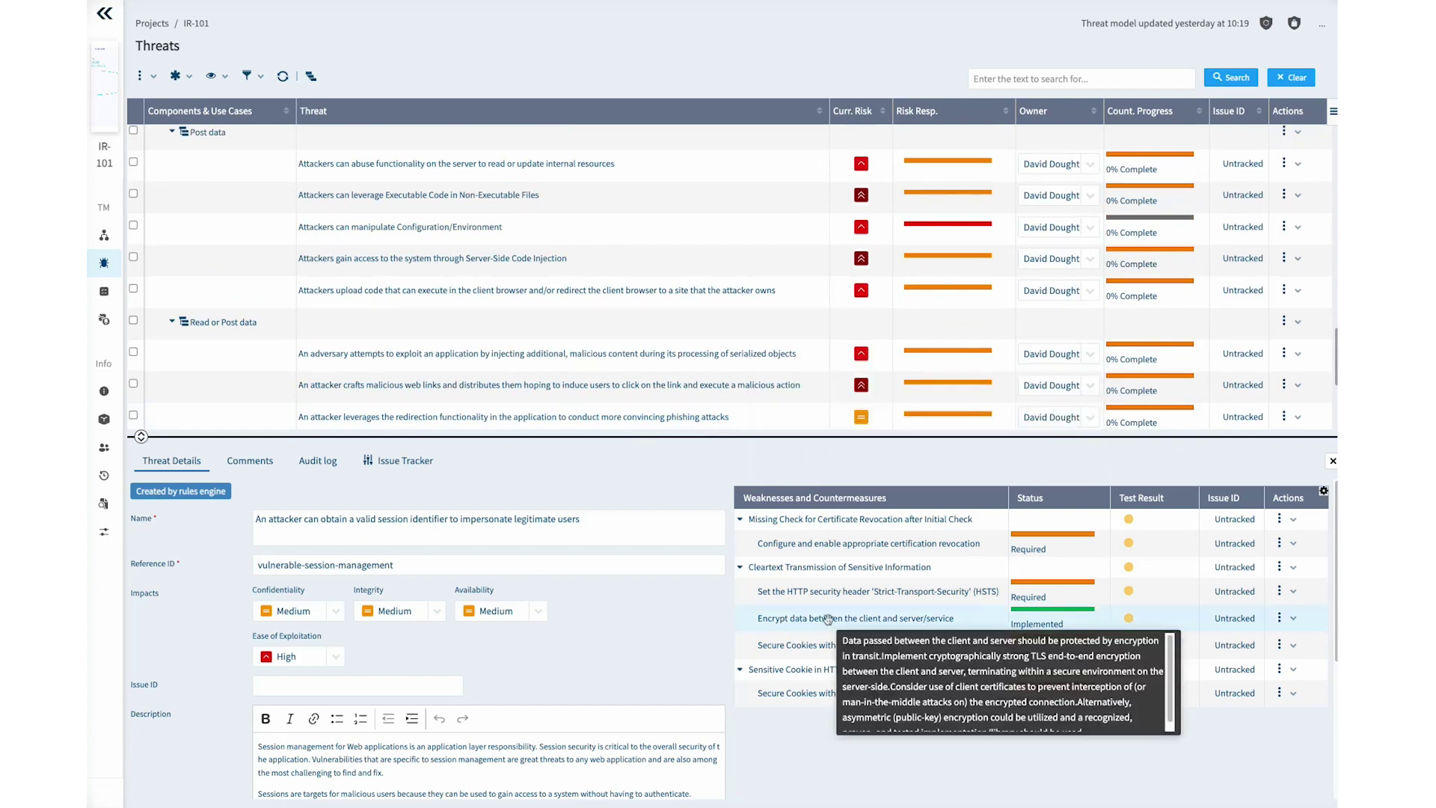
{"action": "left_click", "coordinate": [106, 293]}
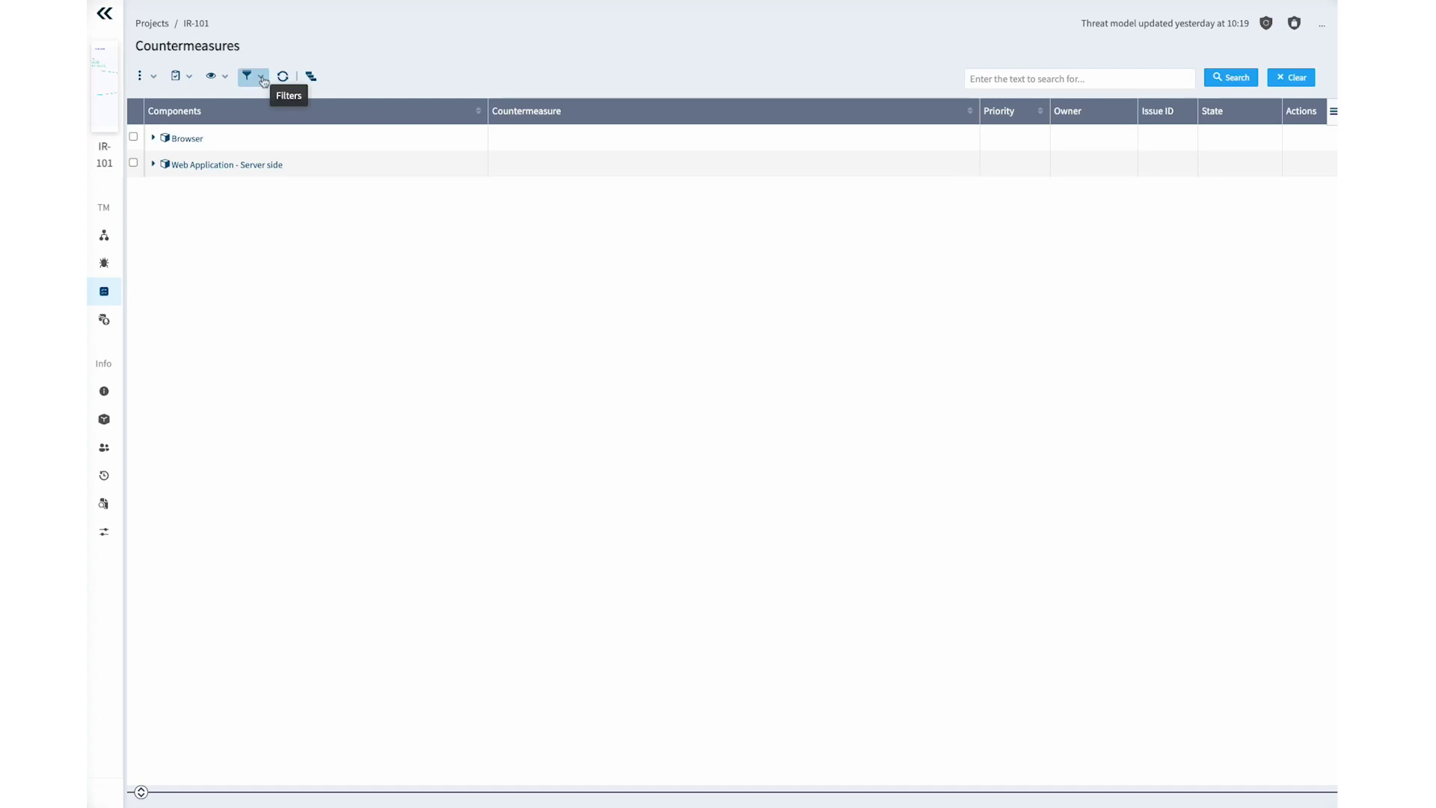
Step: Filter the countermeasures to the Web Application - Server side component
{"action": "left_click", "coordinate": [263, 81]}
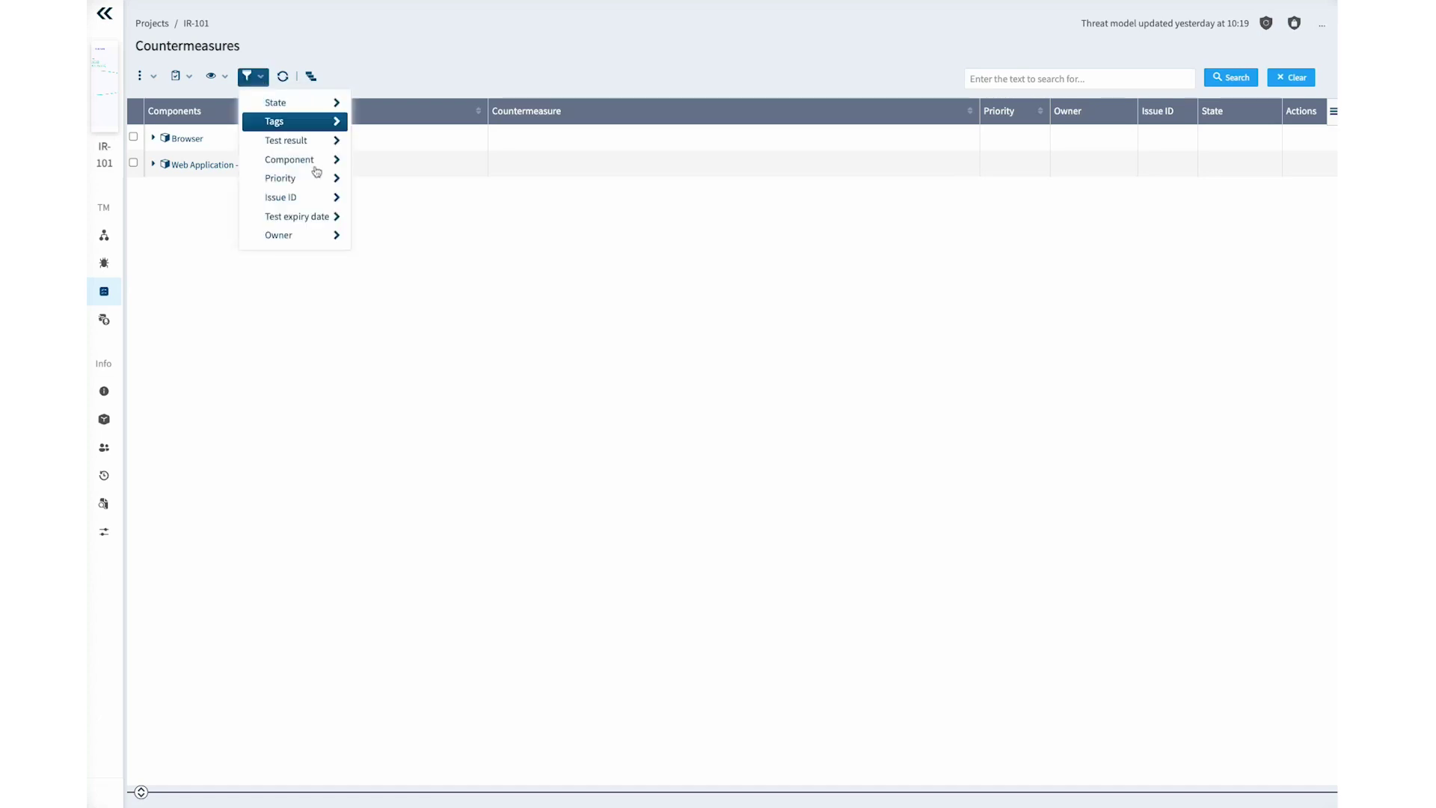
{"action": "mouse_move", "coordinate": [296, 160]}
{"action": "left_click", "coordinate": [421, 192]}
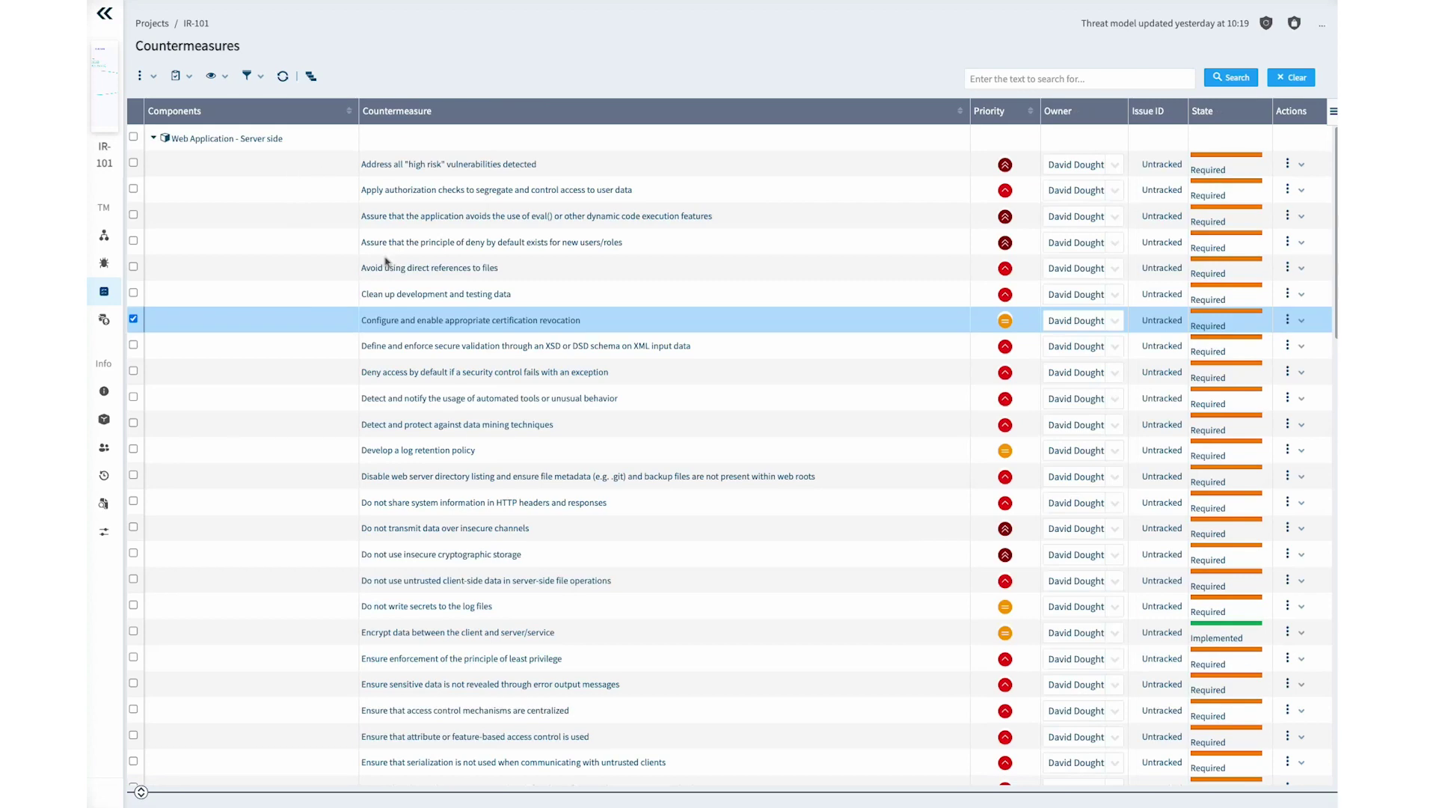
{"action": "scroll", "coordinate": [388, 262], "scroll_direction": "down", "scroll_amount": 15}
Step: Add a State filter so only Required countermeasures are listed
{"action": "left_click", "coordinate": [248, 76]}
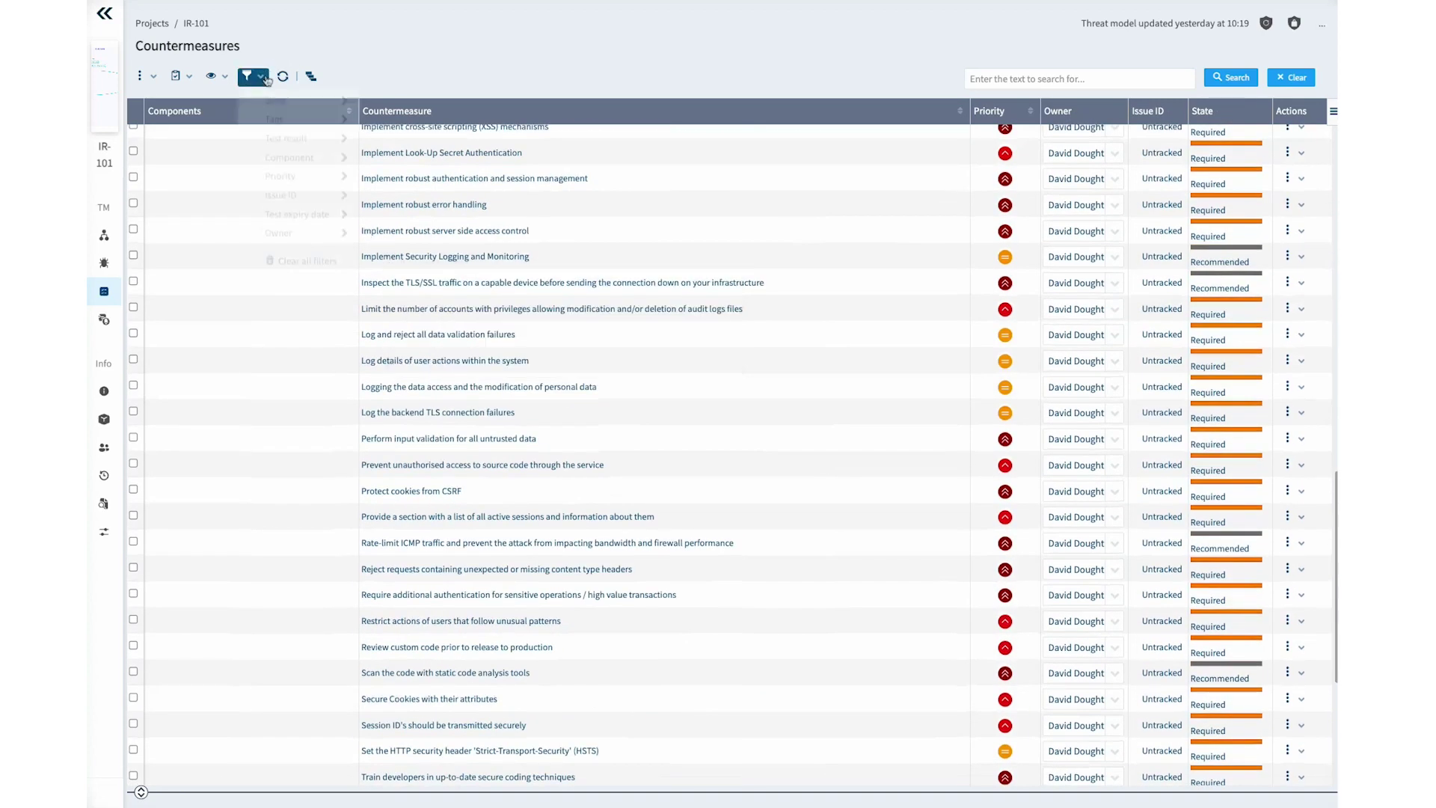
{"action": "mouse_move", "coordinate": [295, 103]}
{"action": "left_click", "coordinate": [402, 172]}
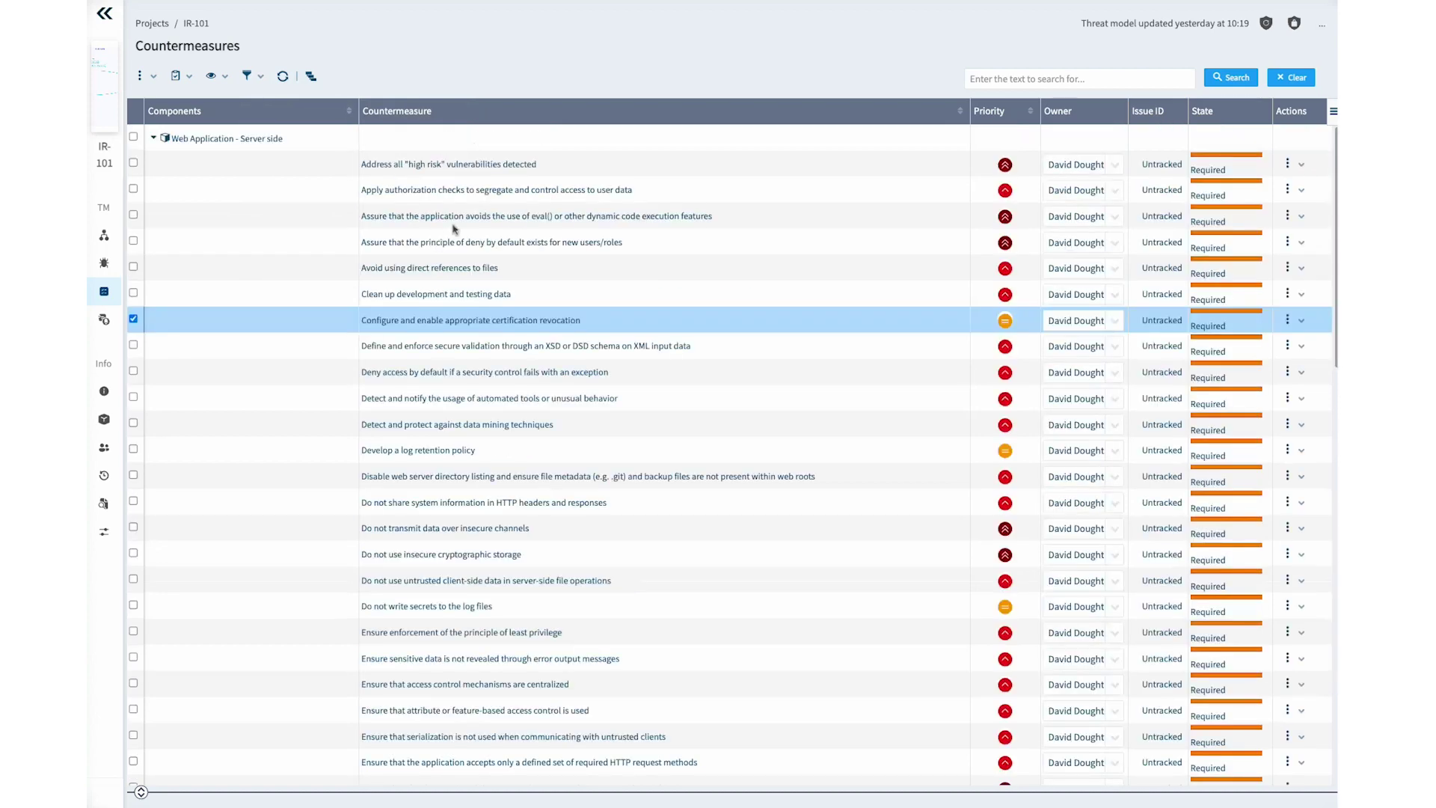
{"action": "scroll", "coordinate": [584, 242], "scroll_direction": "down", "scroll_amount": 15}
{"action": "scroll", "coordinate": [584, 242], "scroll_direction": "up", "scroll_amount": 15}
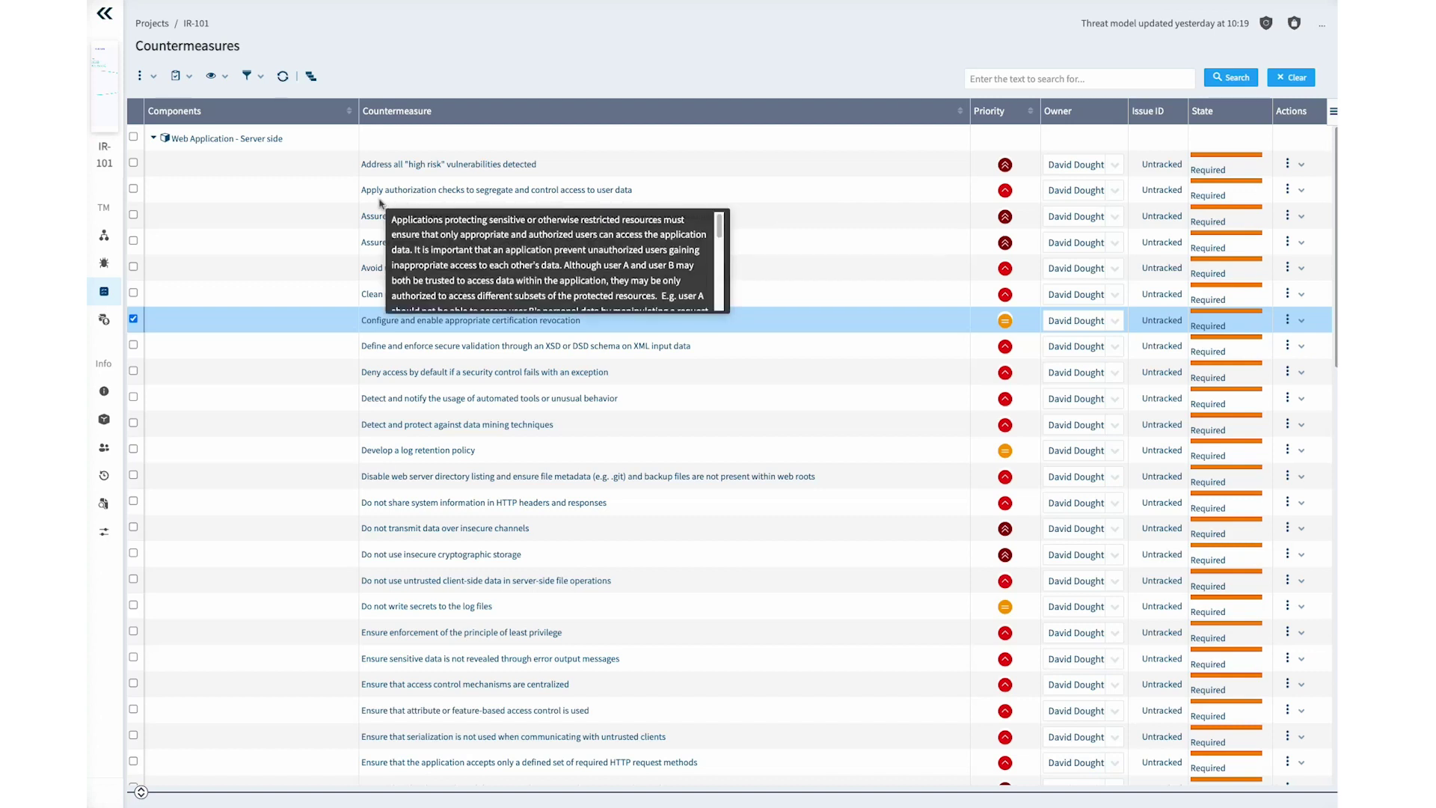
Step: Add a Priority filter of Very high to the countermeasure list
{"action": "left_click", "coordinate": [249, 75]}
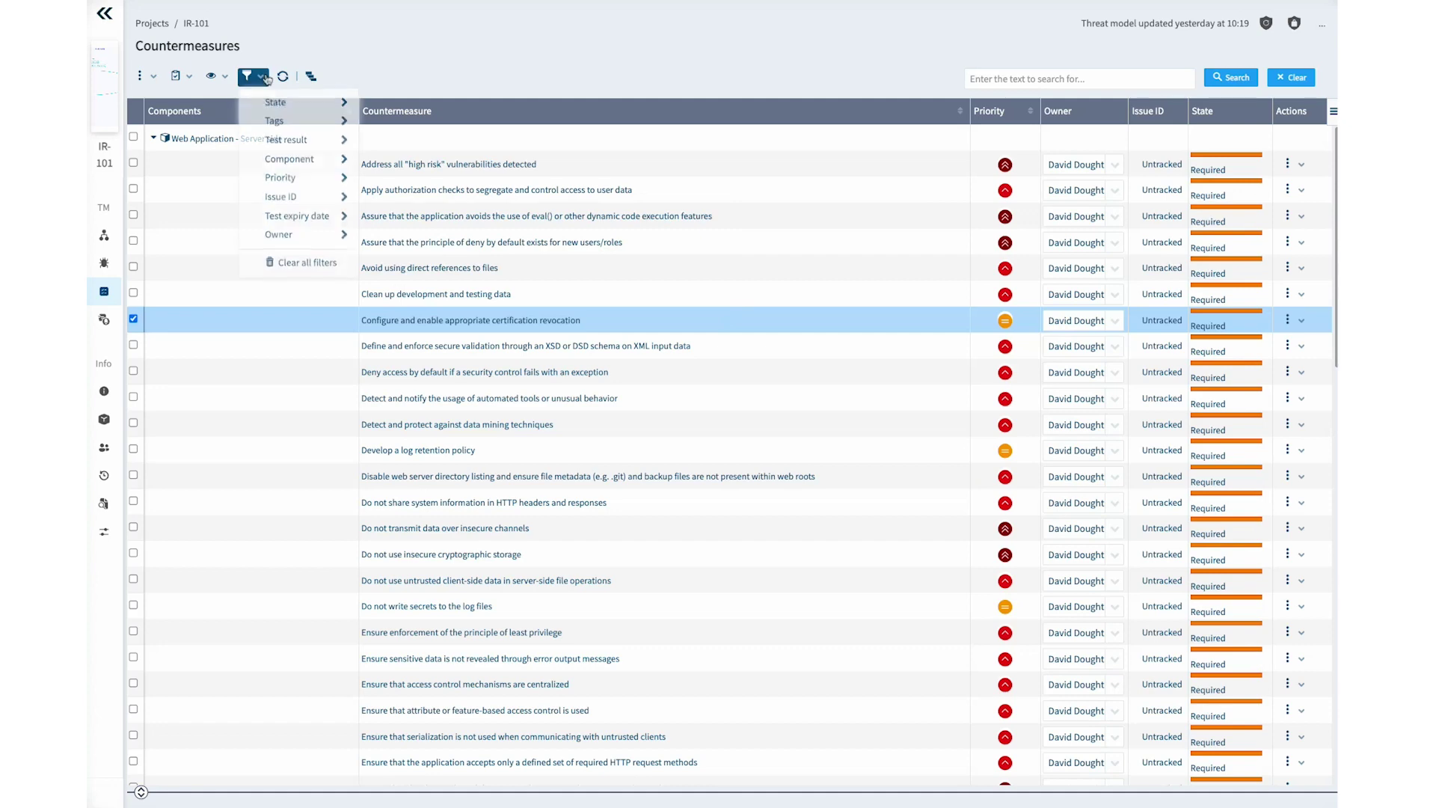
{"action": "mouse_move", "coordinate": [291, 103]}
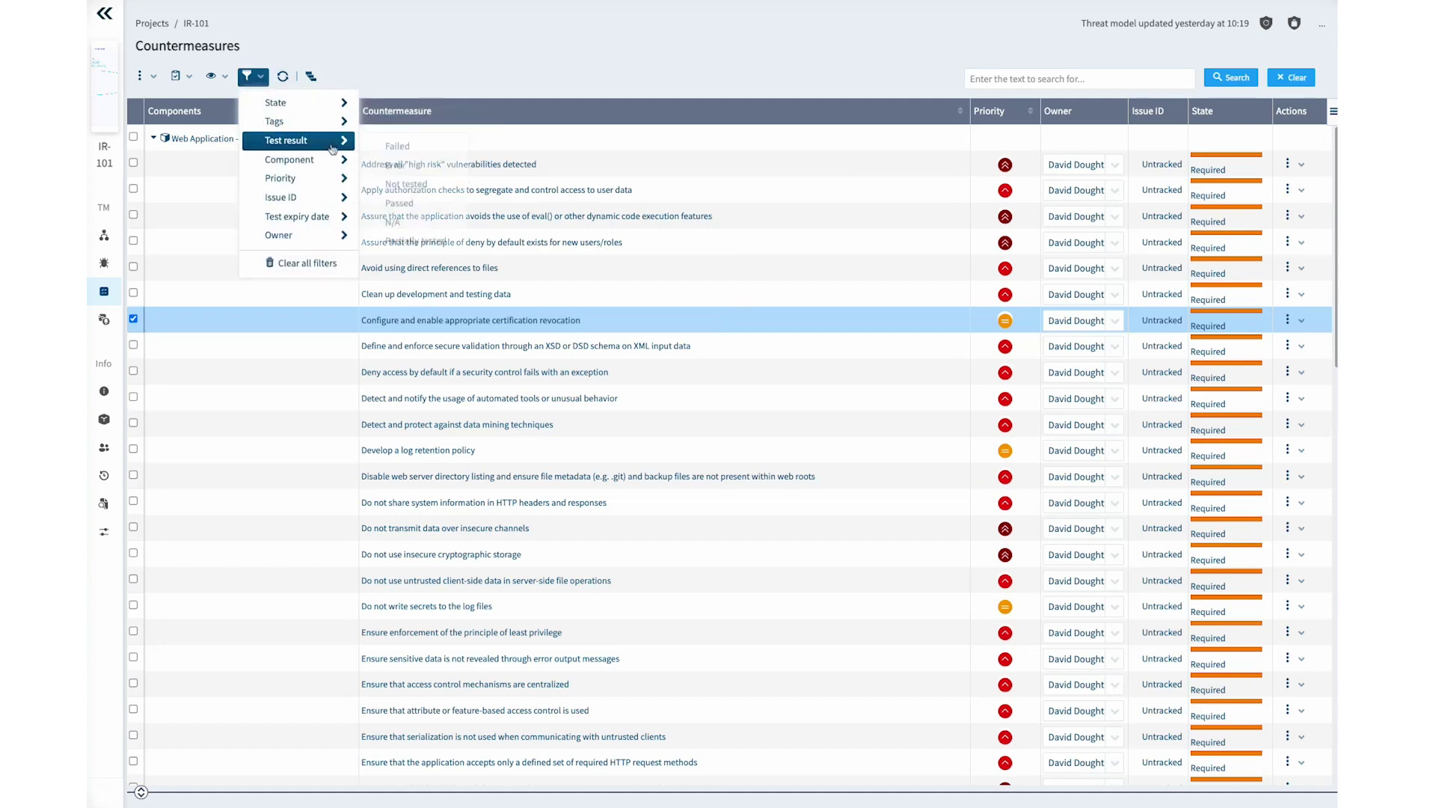
{"action": "mouse_move", "coordinate": [340, 184]}
{"action": "left_click", "coordinate": [408, 186]}
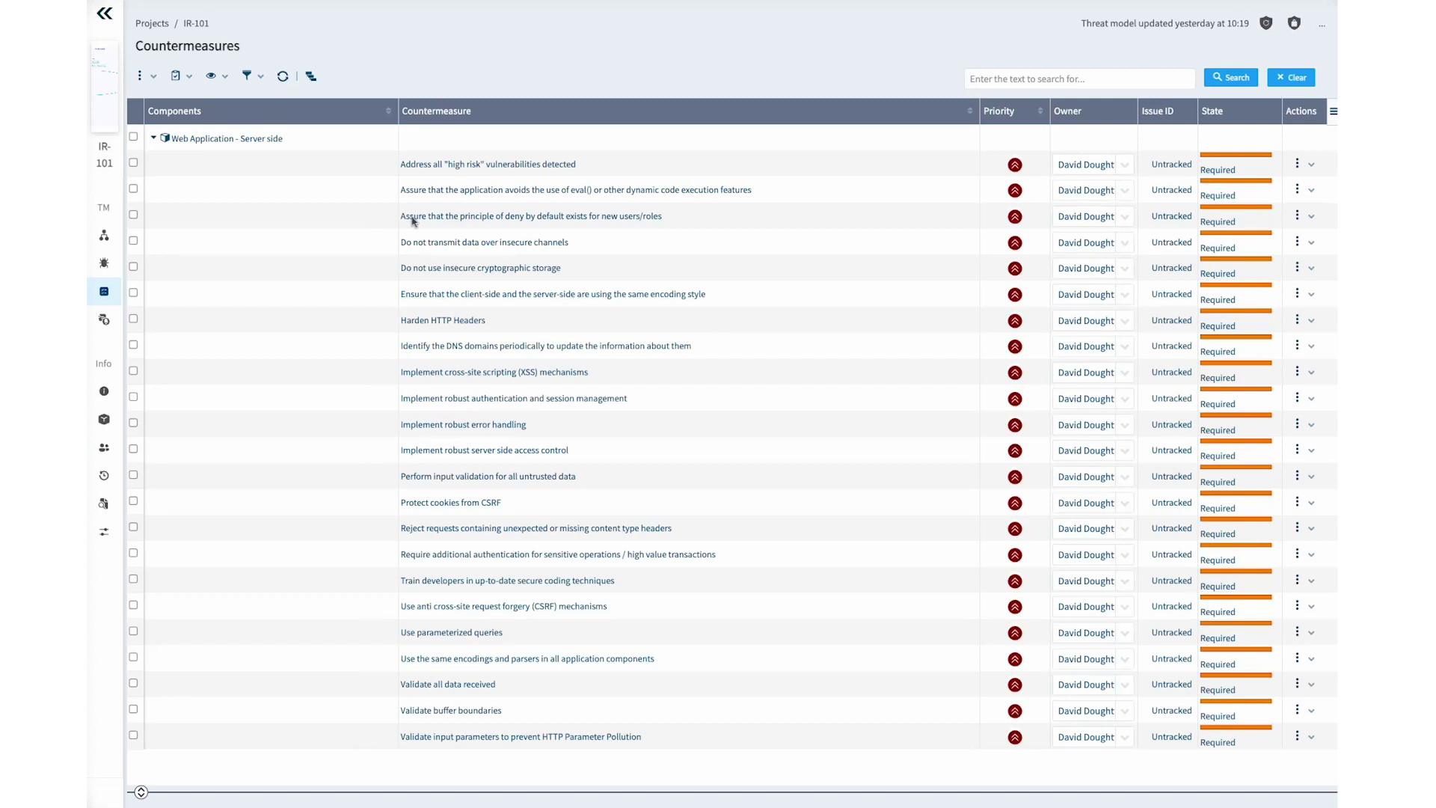
{"action": "mouse_move", "coordinate": [412, 220]}
Step: Create a new tracker issue (ID 76) for the XSS mechanisms countermeasure
{"action": "left_click", "coordinate": [1299, 373]}
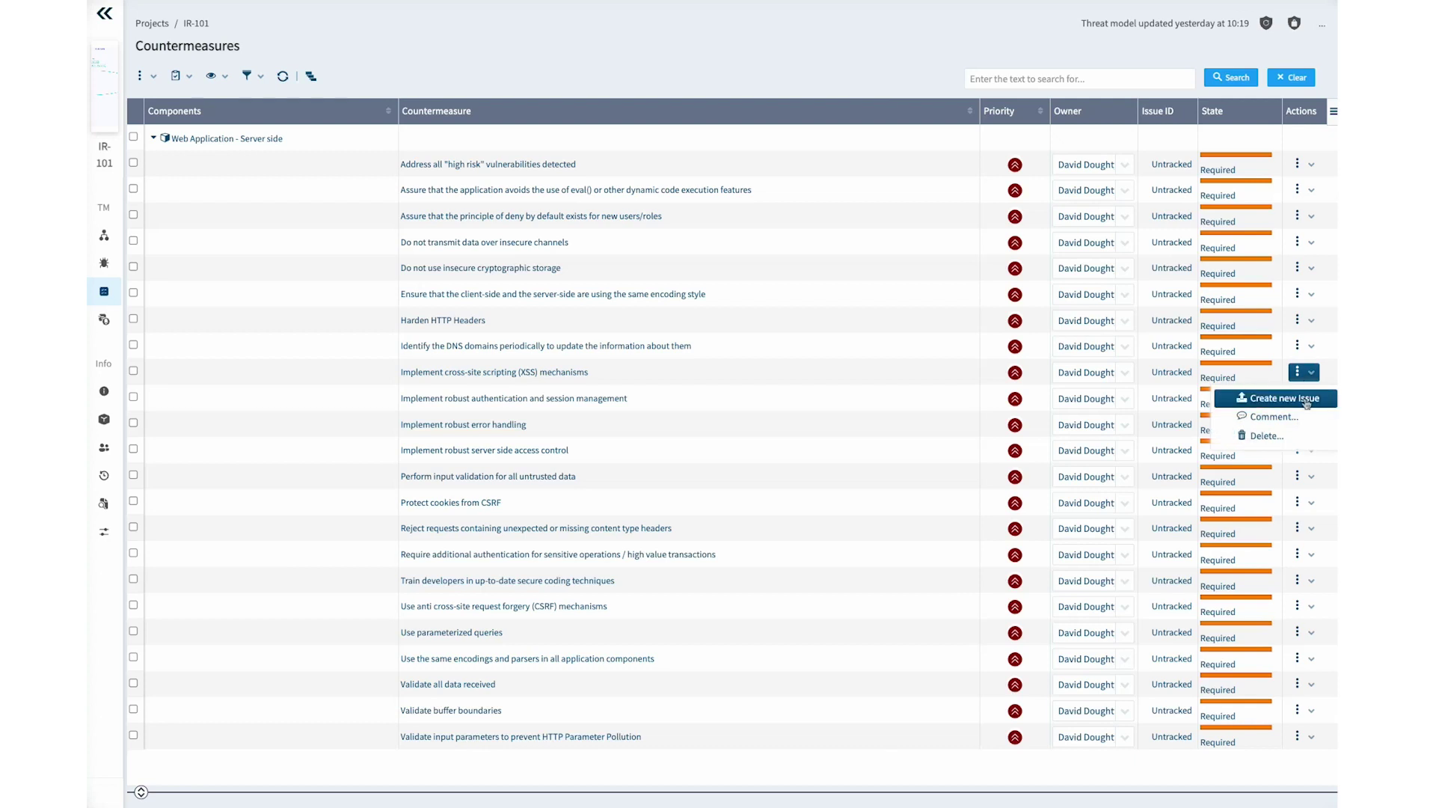
{"action": "left_click", "coordinate": [1306, 400]}
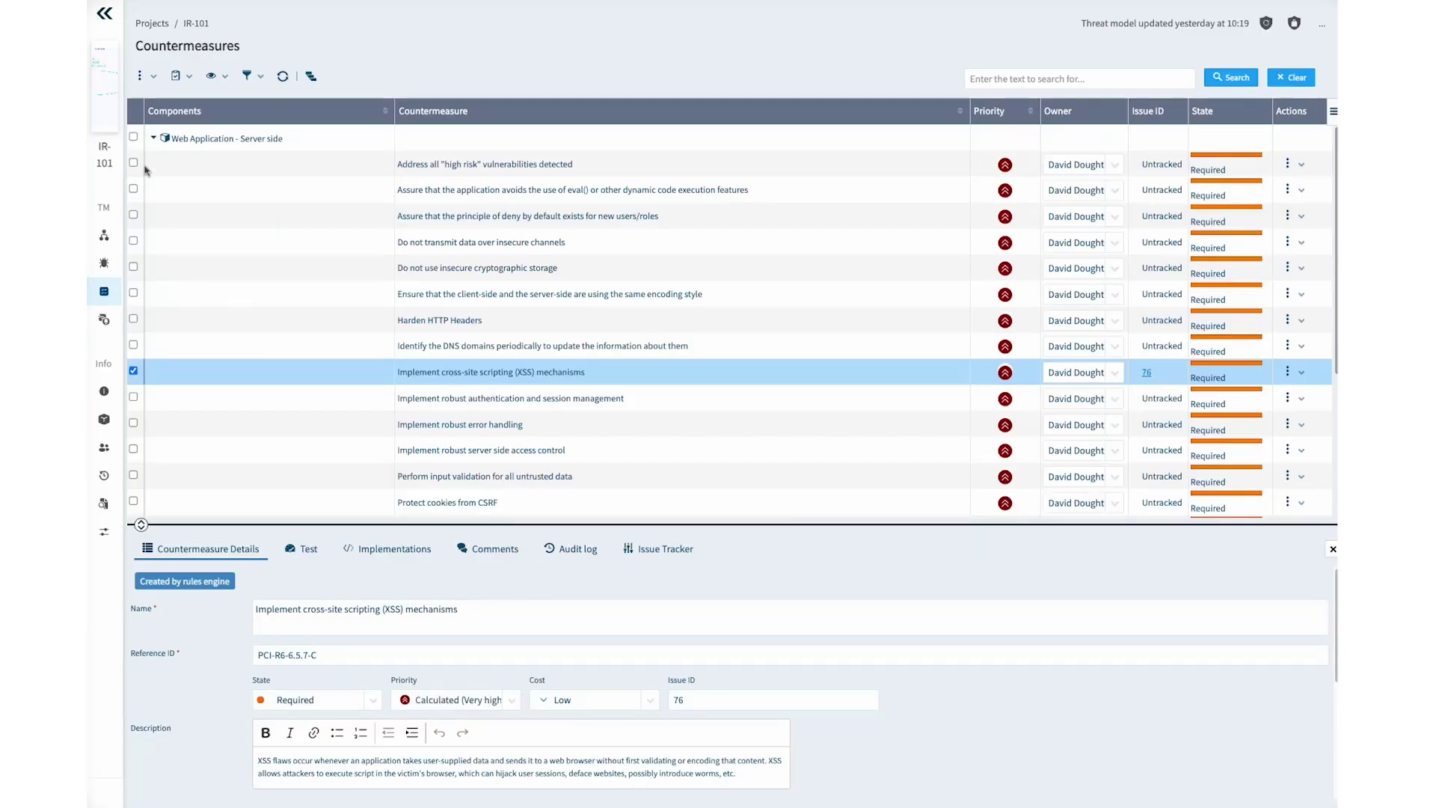
{"action": "left_click", "coordinate": [133, 163]}
Step: Bulk-create issues 77-79 for the high-risk vulnerabilities, avoid eval and deny-by-default countermeasures
{"action": "left_click", "coordinate": [133, 188]}
{"action": "left_click", "coordinate": [133, 214]}
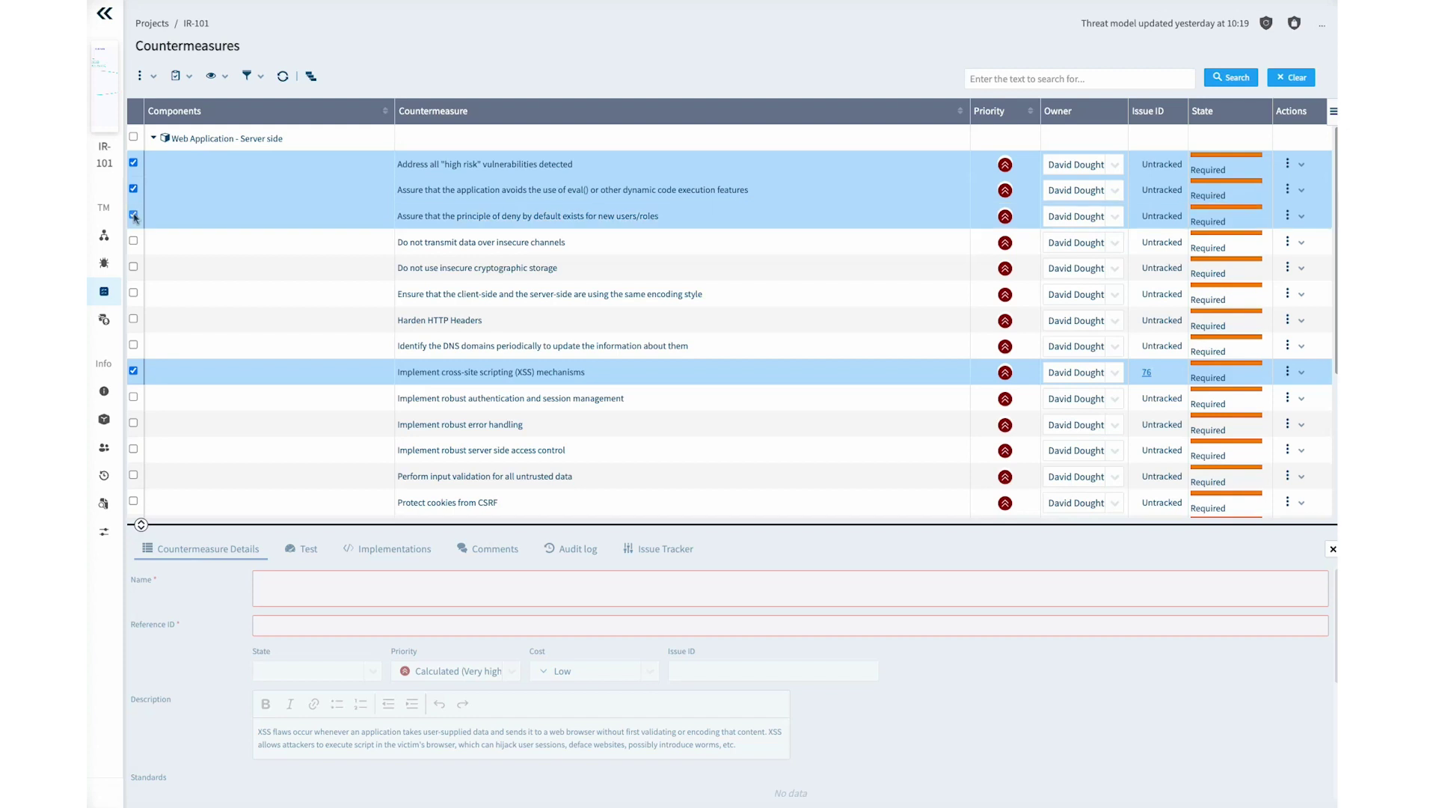
{"action": "left_click", "coordinate": [134, 371]}
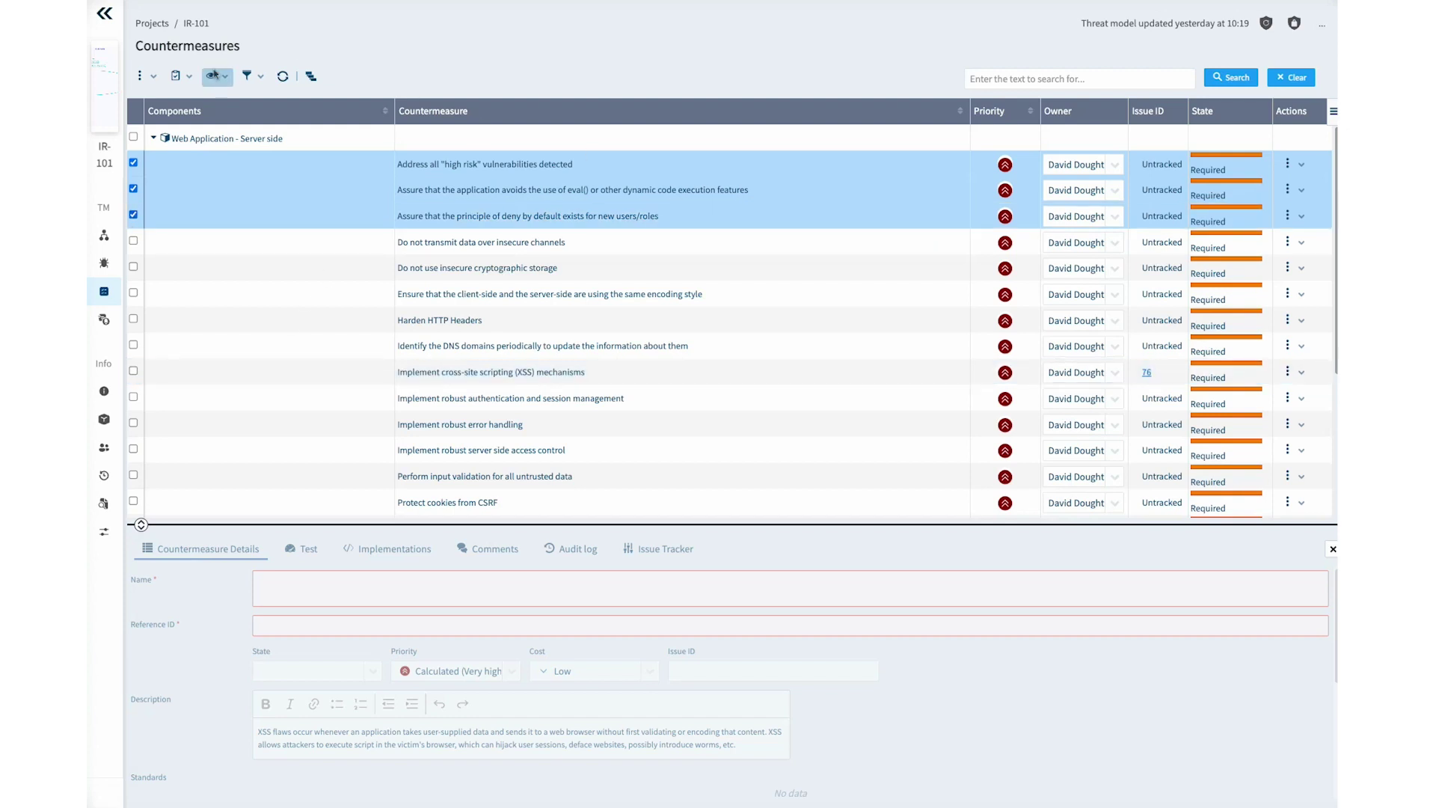
{"action": "left_click", "coordinate": [140, 76]}
{"action": "mouse_move", "coordinate": [198, 190]}
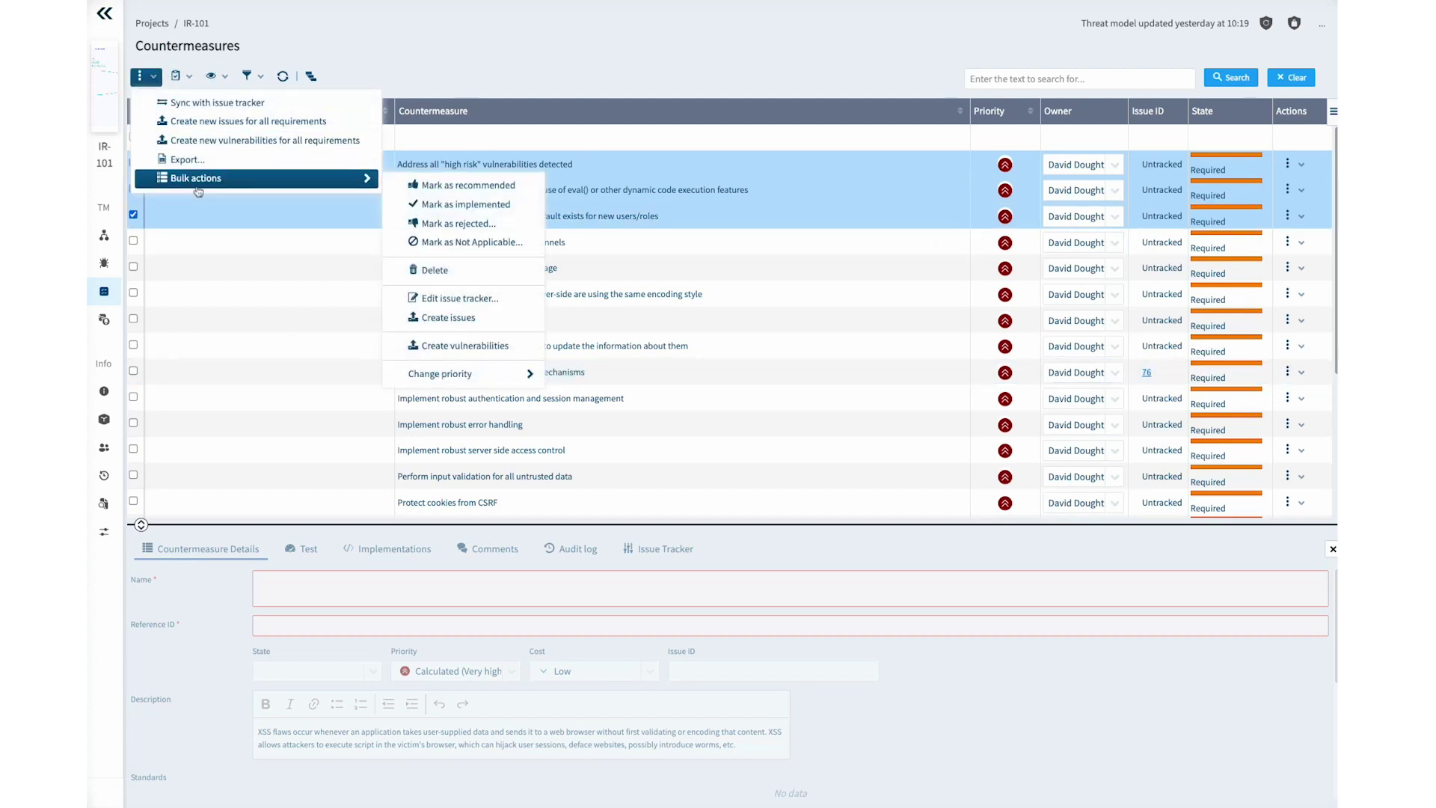
{"action": "left_click", "coordinate": [481, 318]}
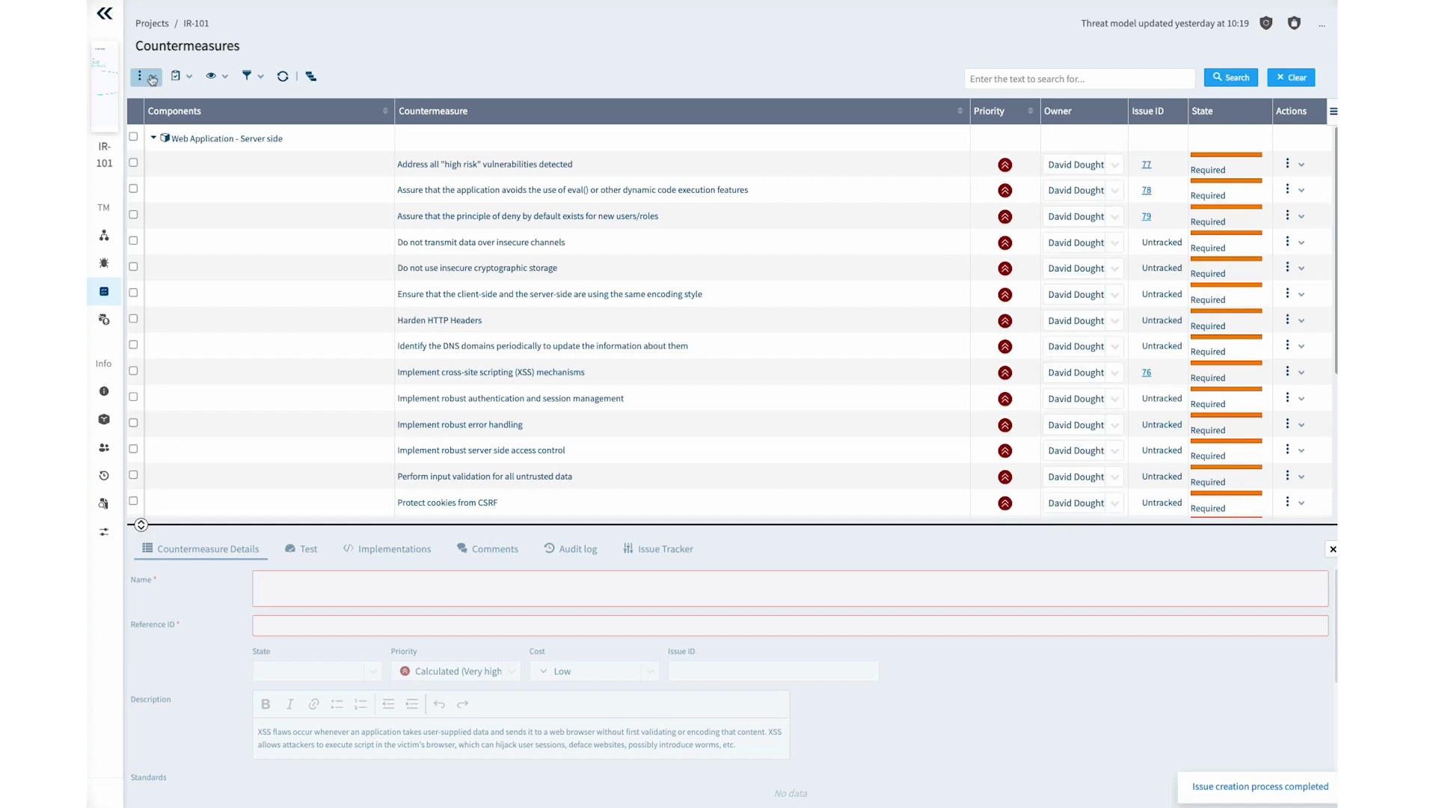
{"action": "left_click", "coordinate": [150, 78]}
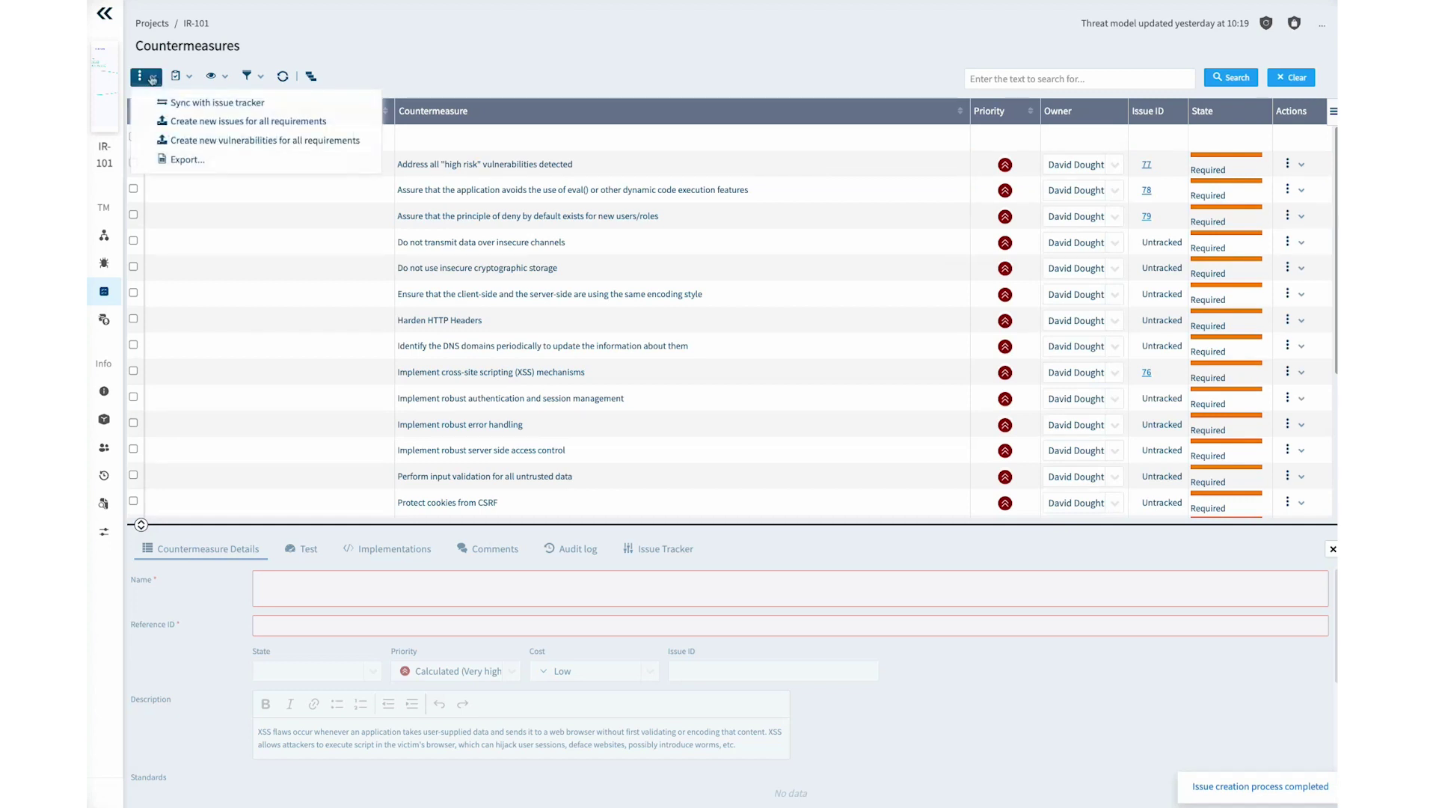
{"action": "left_click", "coordinate": [171, 121]}
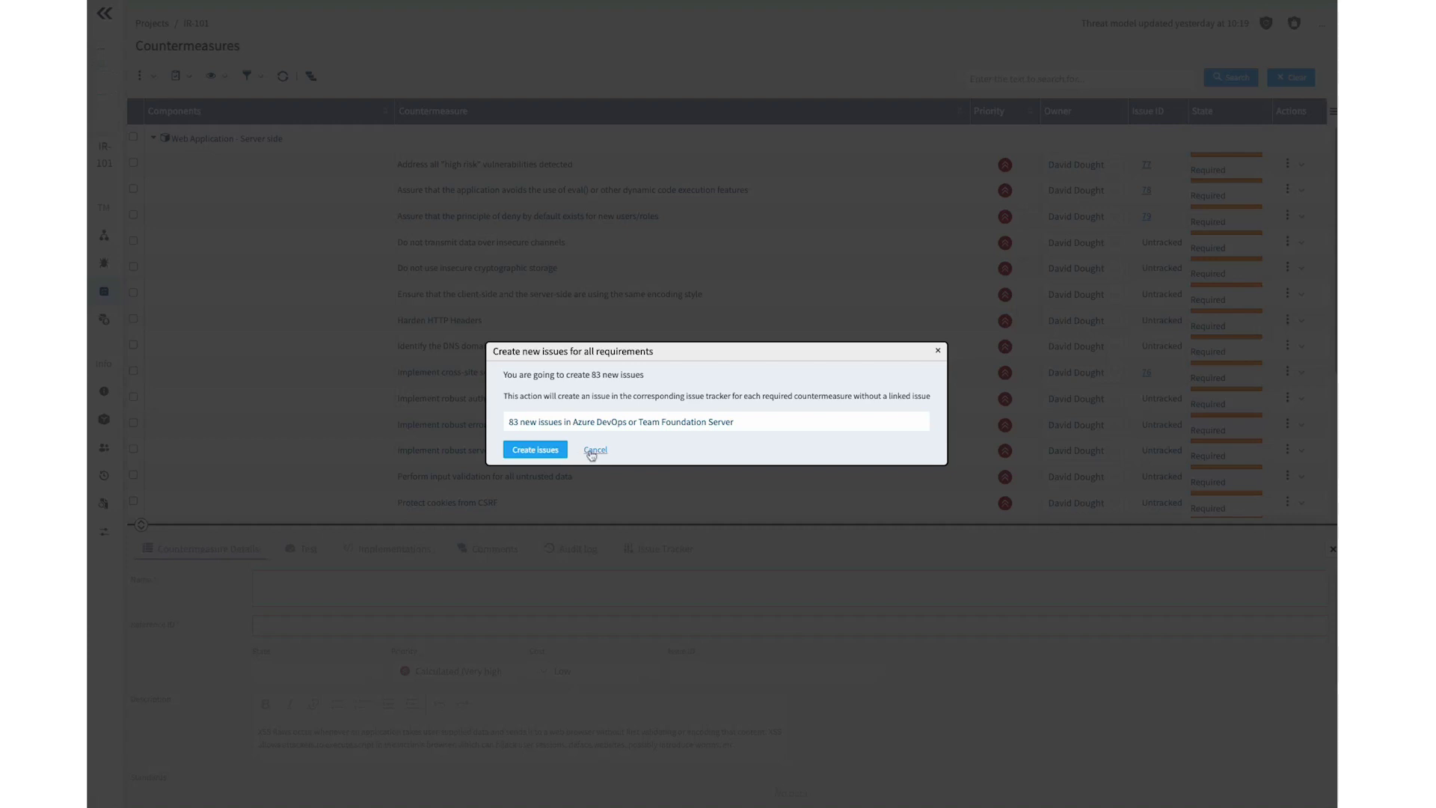
{"action": "left_click", "coordinate": [591, 453]}
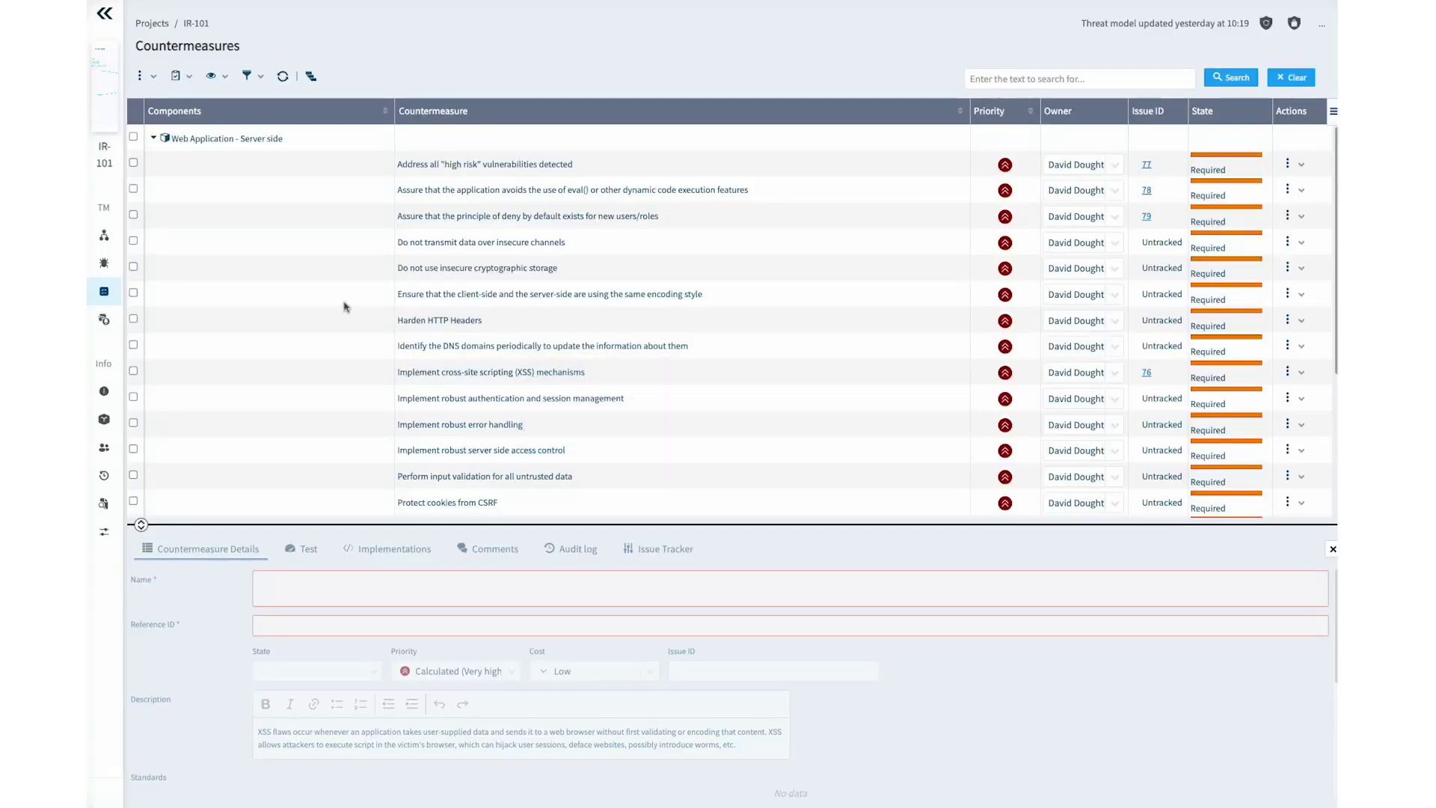